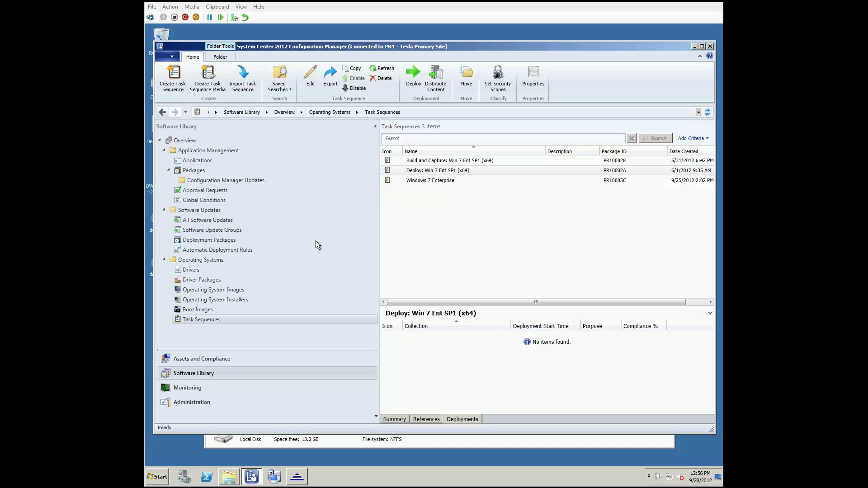
Start deploying the Win 7 Ent SP1 (x64) task sequence to the TXP-1-14 collection
right_click(420, 172)
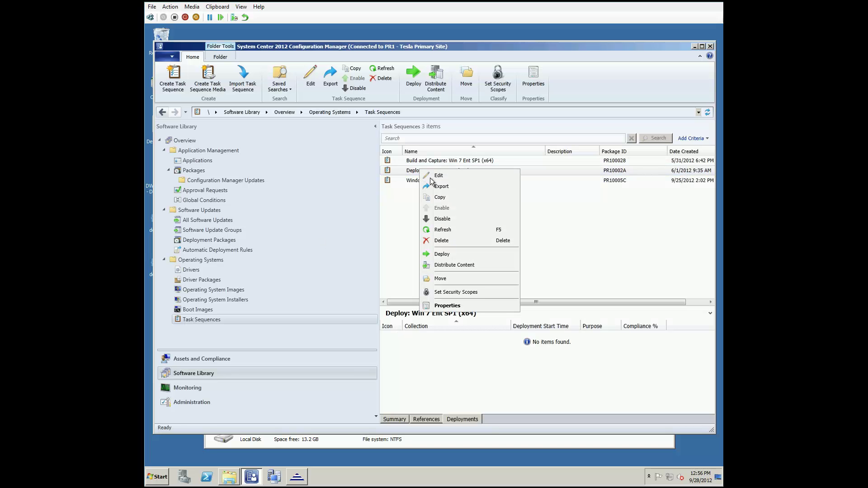
left_click(450, 257)
left_click(565, 198)
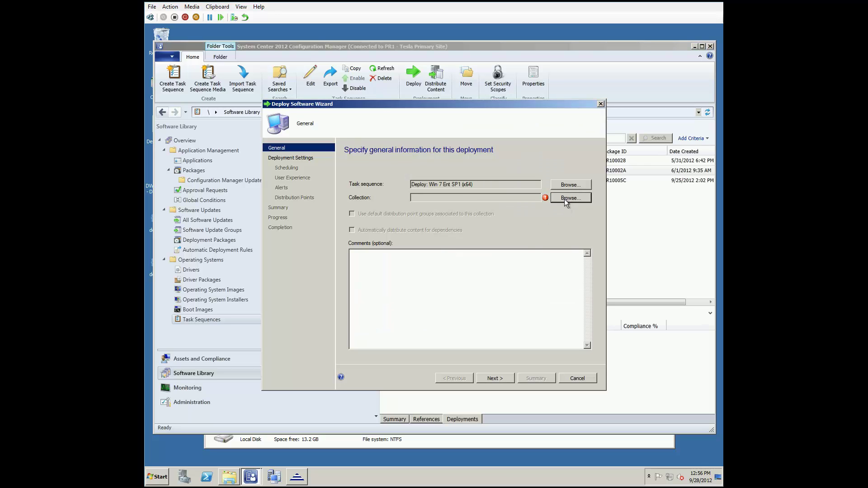
left_click(352, 207)
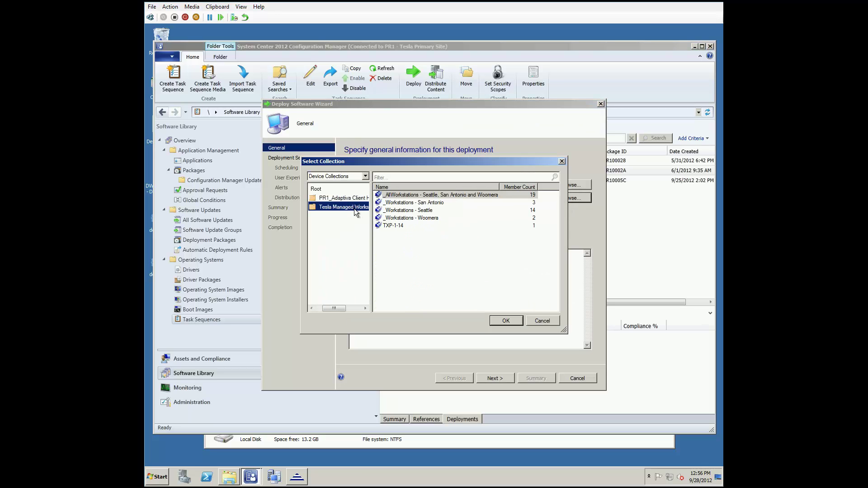
double_click(388, 226)
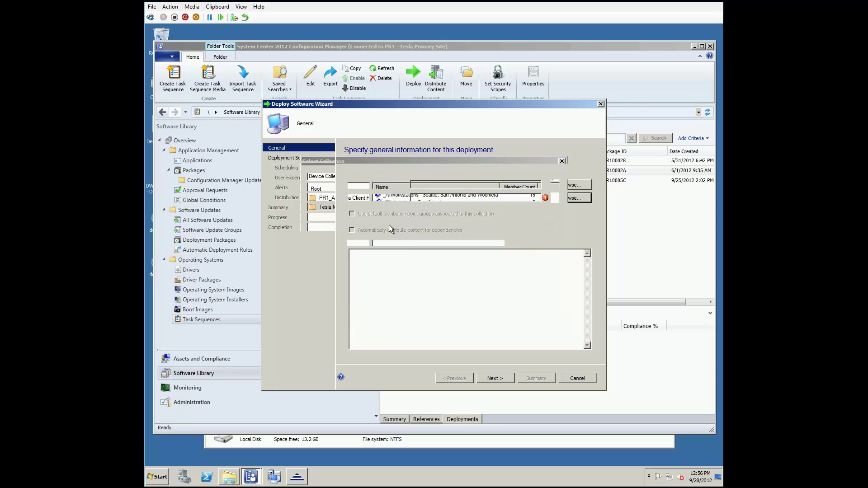
left_click(495, 378)
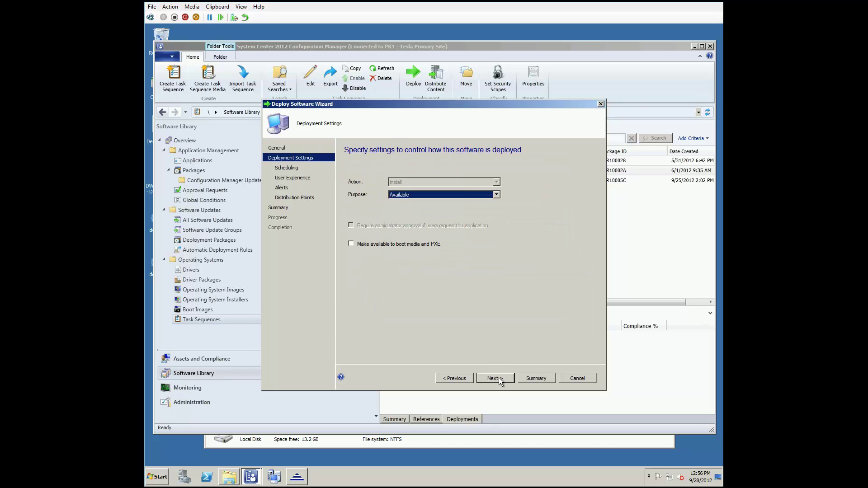
Make the deployment Required and available to boot media and PXE
left_click(464, 193)
left_click(452, 207)
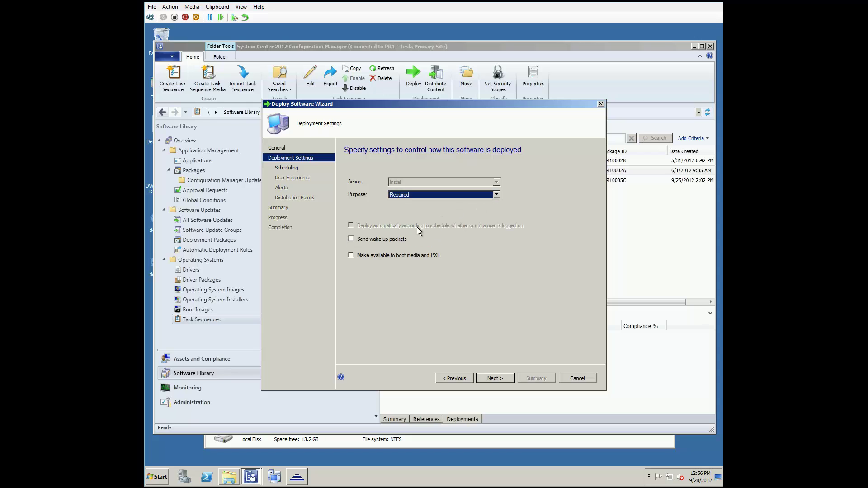
left_click(358, 256)
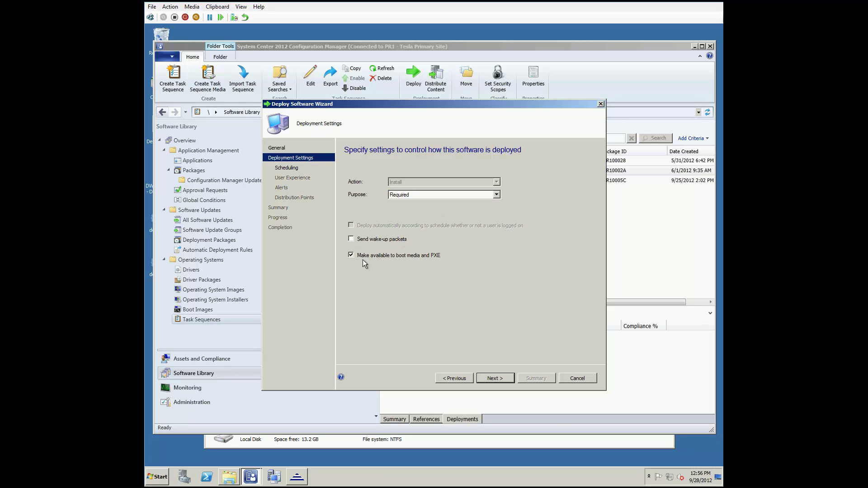
left_click(492, 378)
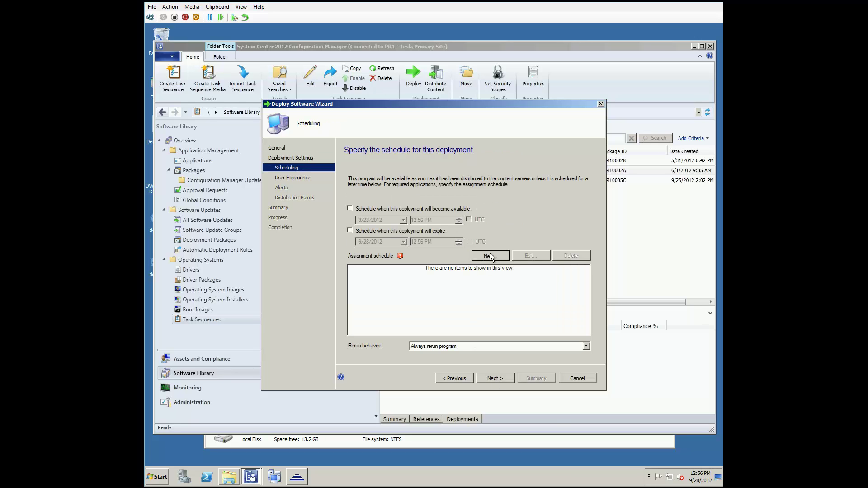
Add an as-soon-as-possible assignment schedule and finish the deployment wizard
left_click(489, 254)
left_click(417, 252)
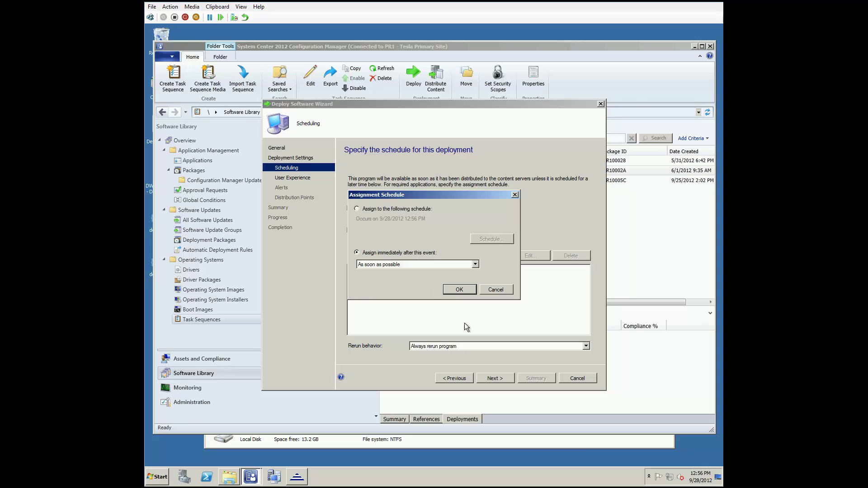
left_click(459, 289)
left_click(491, 378)
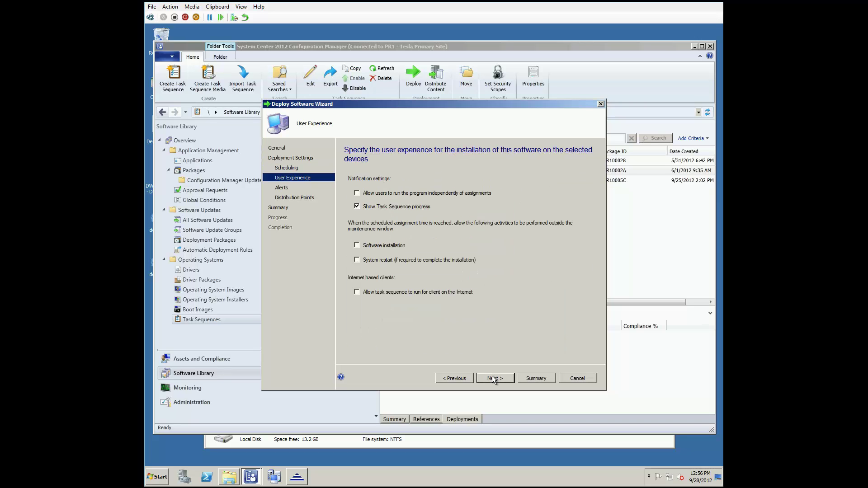
left_click(492, 377)
left_click(492, 378)
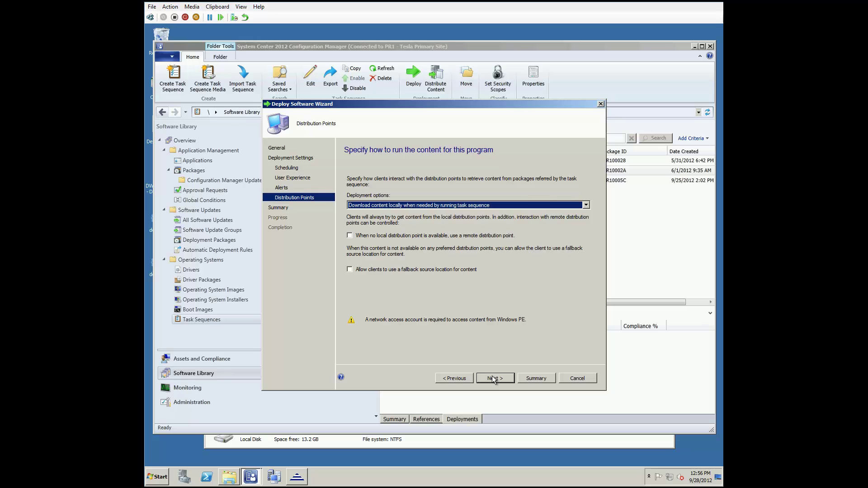
left_click(492, 378)
left_click(492, 378)
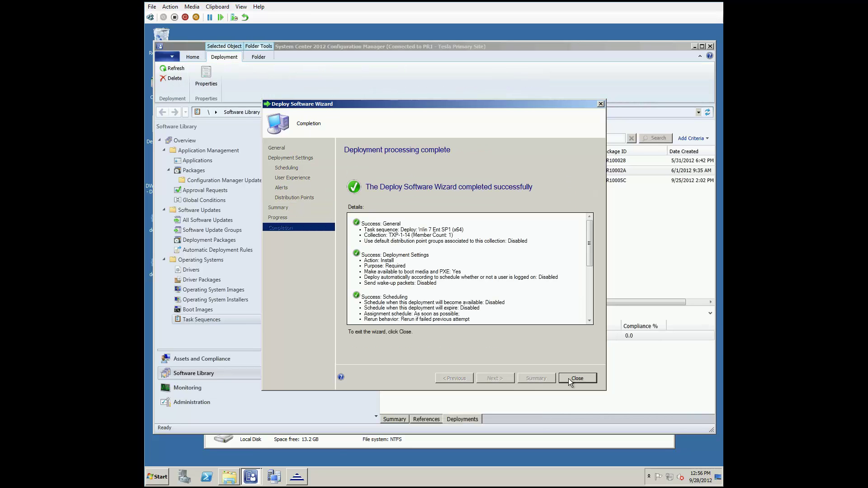
Close the deployment wizard and restart the TXP-1-14 Windows XP virtual machine
left_click(577, 378)
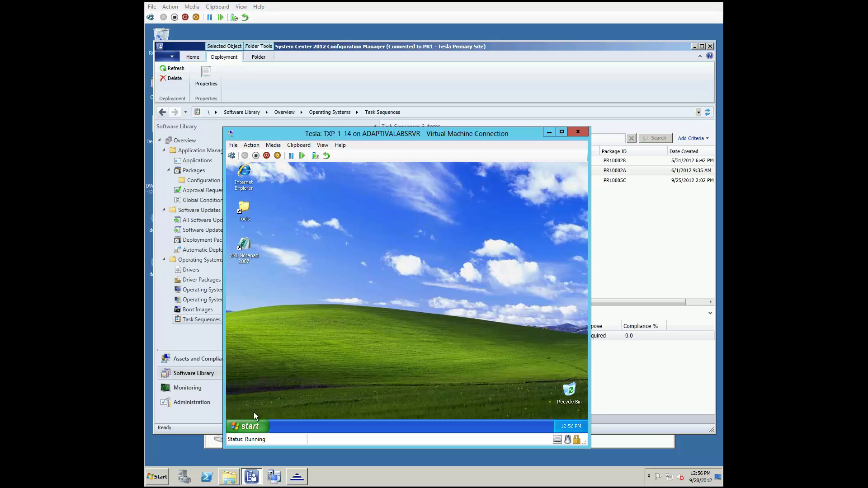
left_click(251, 425)
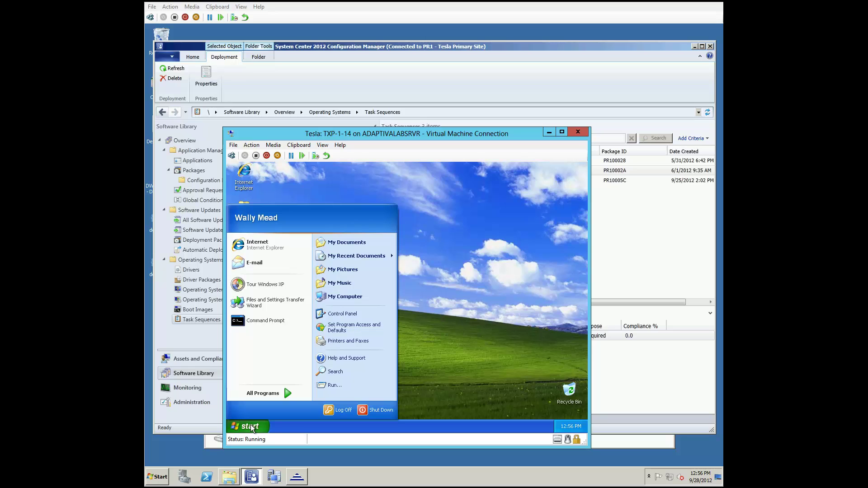
left_click(389, 408)
left_click(389, 282)
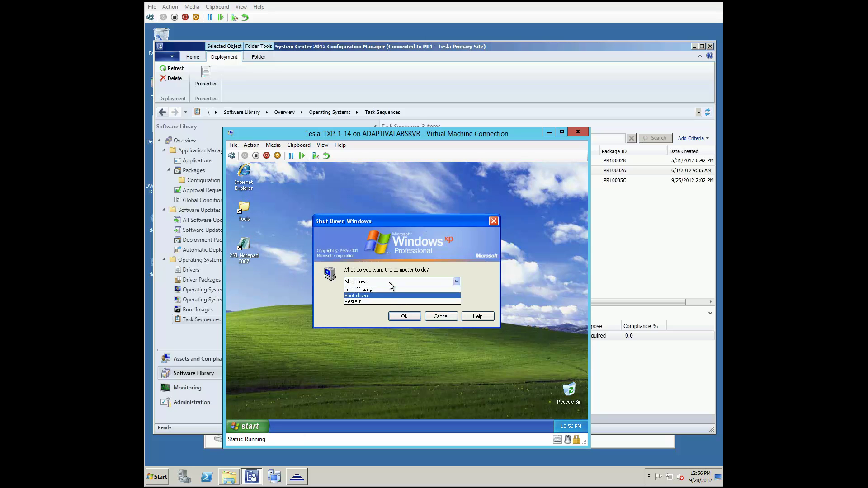
left_click(378, 301)
left_click(396, 317)
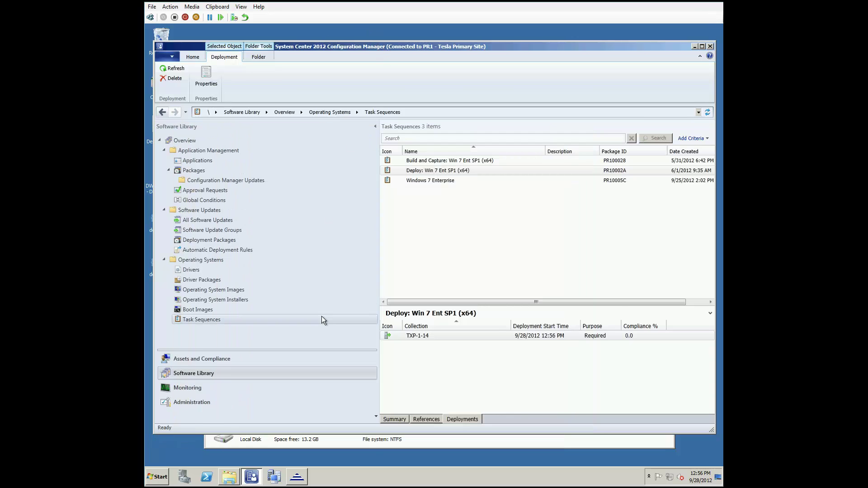
Review the P2P PXE settings in the One Site - Peer To Peer PXE Perspective, then minimize Adaptiva Workbench
left_click(300, 477)
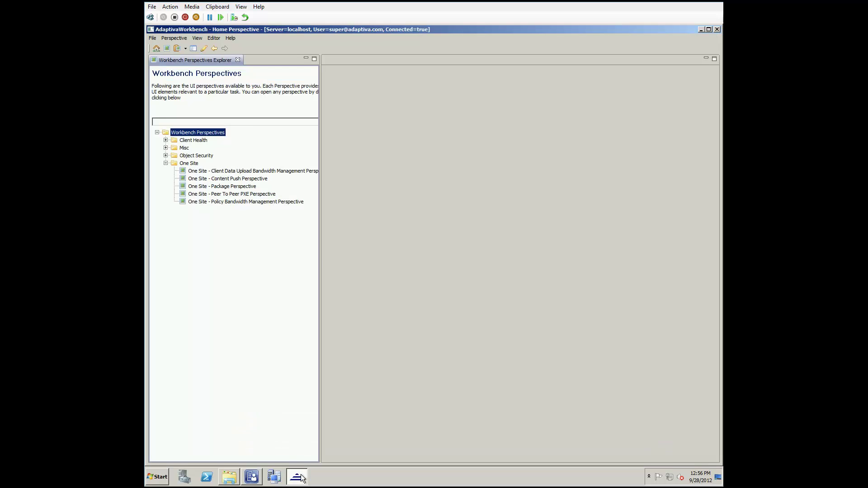
left_click(244, 195)
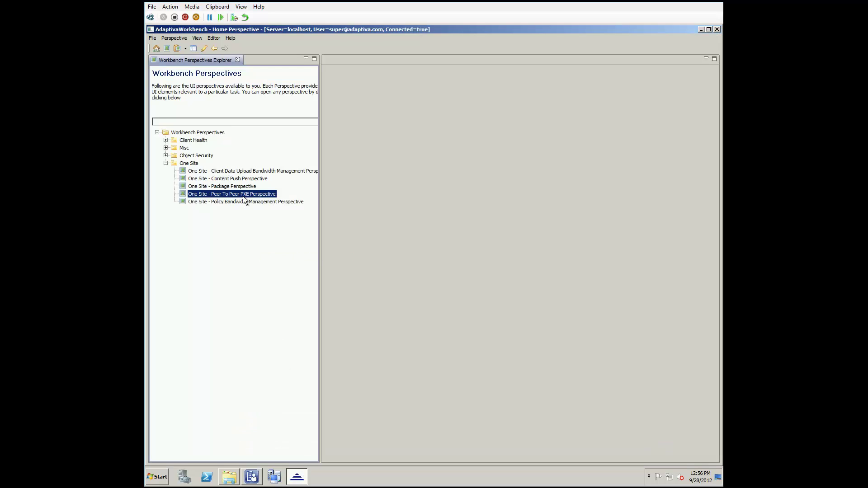
double_click(242, 196)
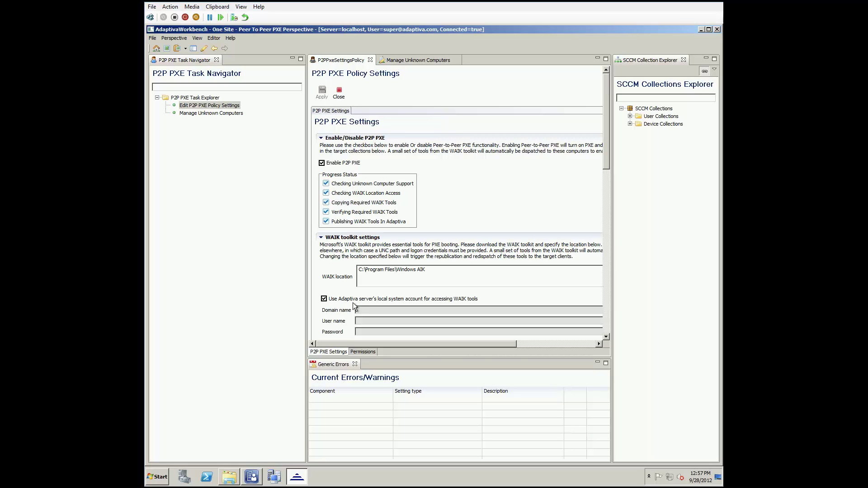
left_click(606, 337)
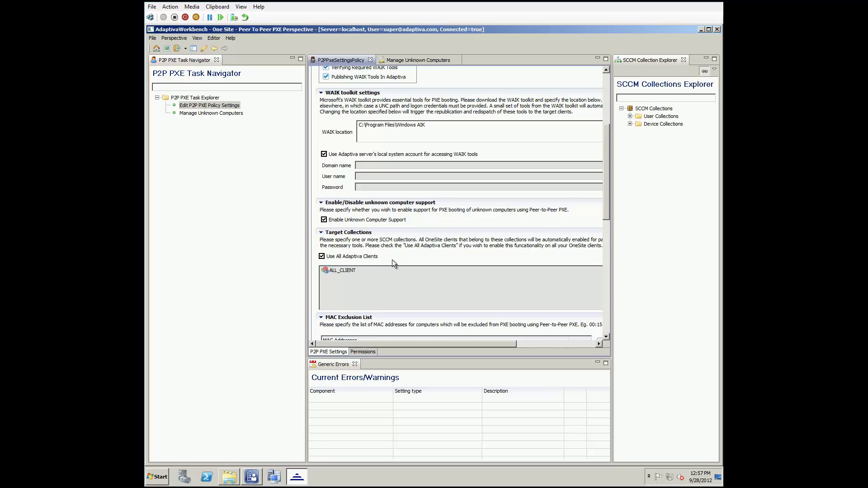
left_click(700, 29)
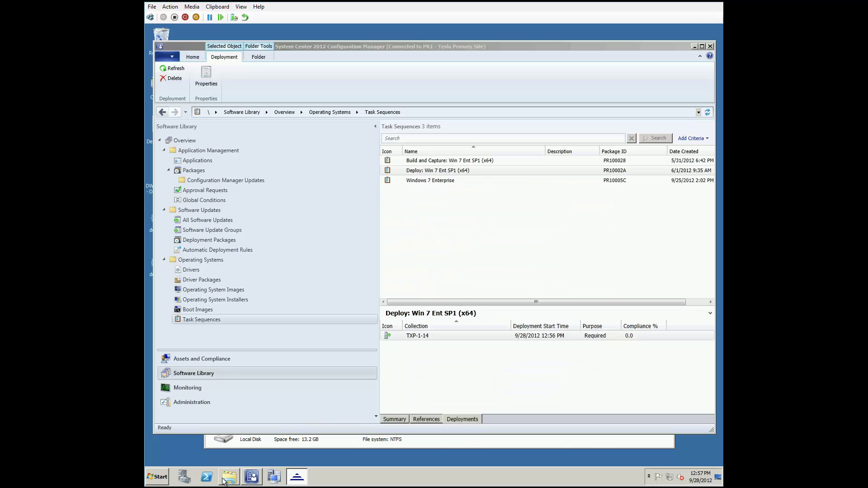
Browse to E:\Program Files\Microsoft Configuration Manager\OSD\boot\x64 and select boot.wim
left_click(225, 480)
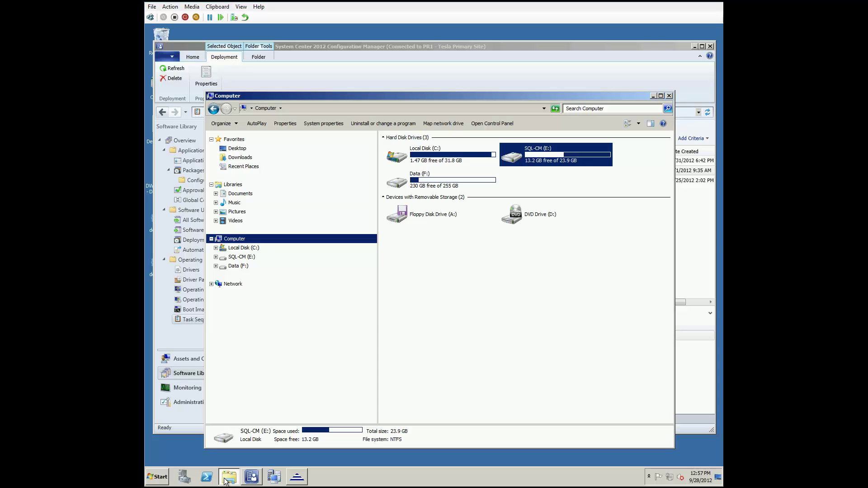
left_click(216, 257)
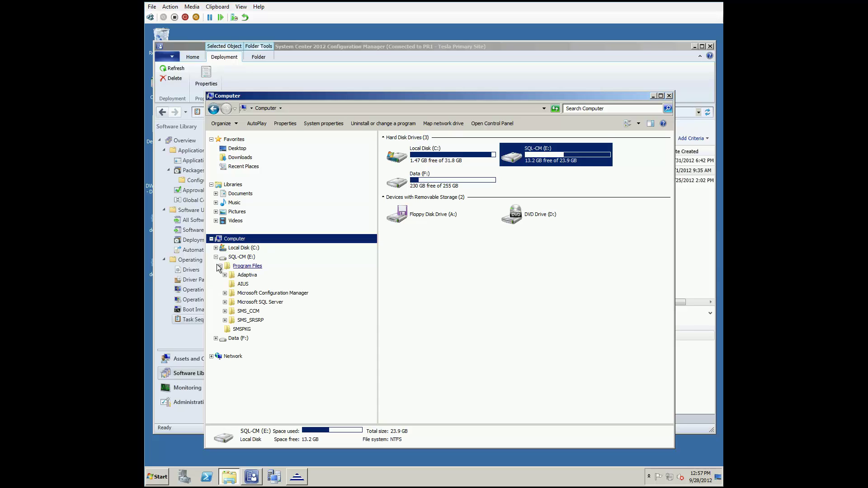
left_click(225, 293)
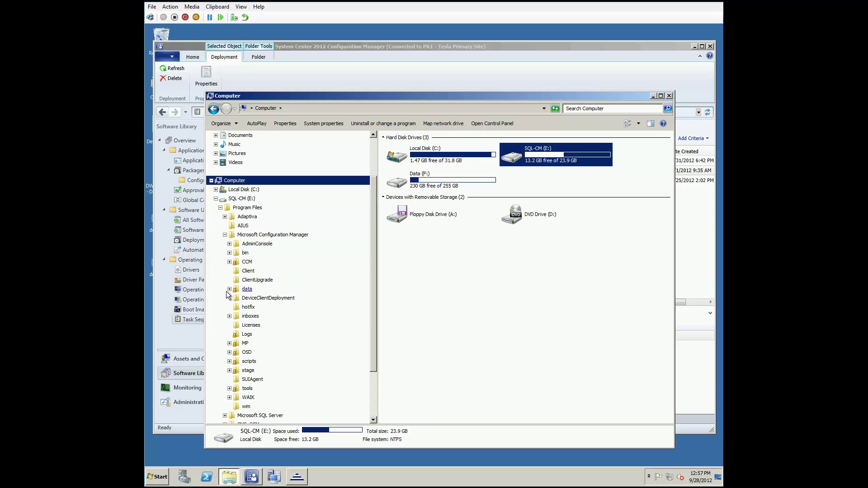
left_click(229, 352)
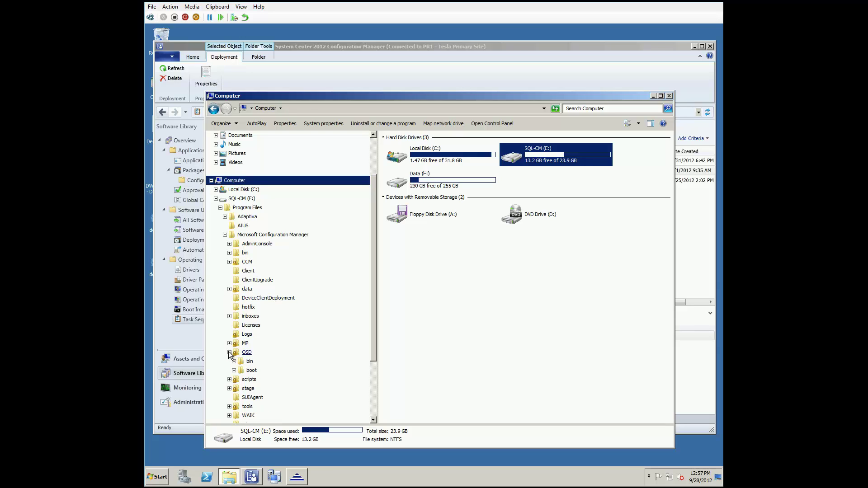
left_click(234, 370)
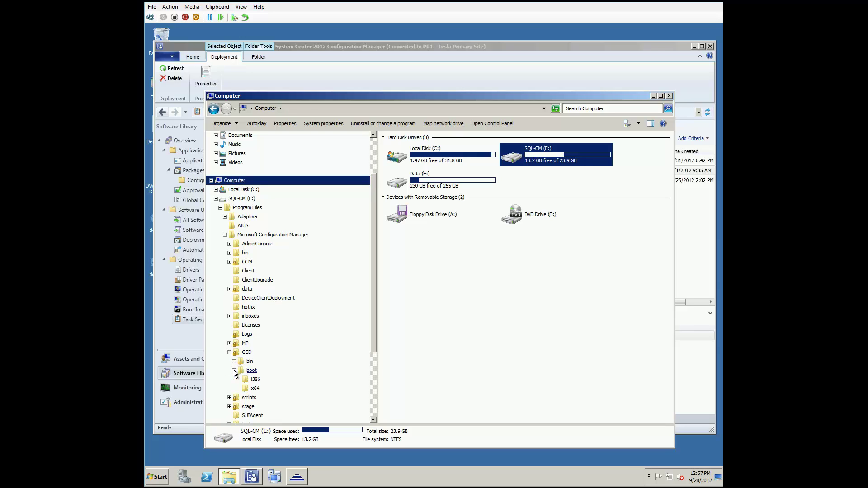
left_click(253, 388)
left_click(398, 159)
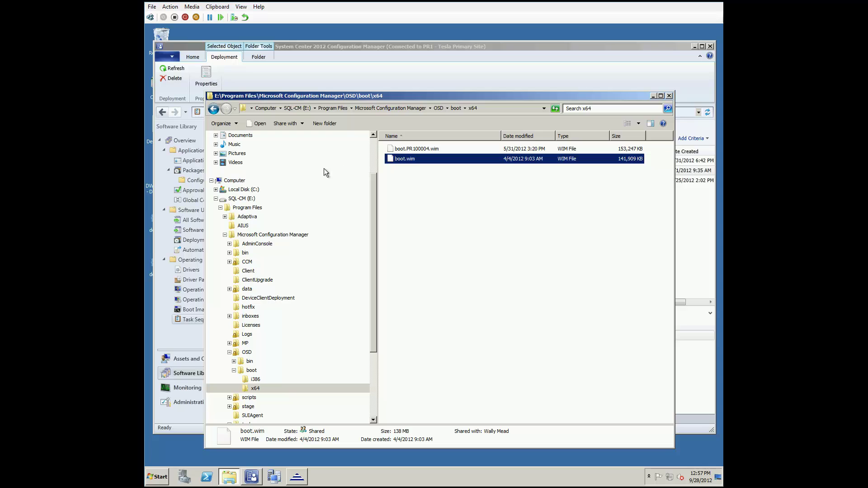
Collapse the E: drive and navigate to F:\ConfigMgr\Content\OSD_NEW\Boot\x64
left_click(216, 199)
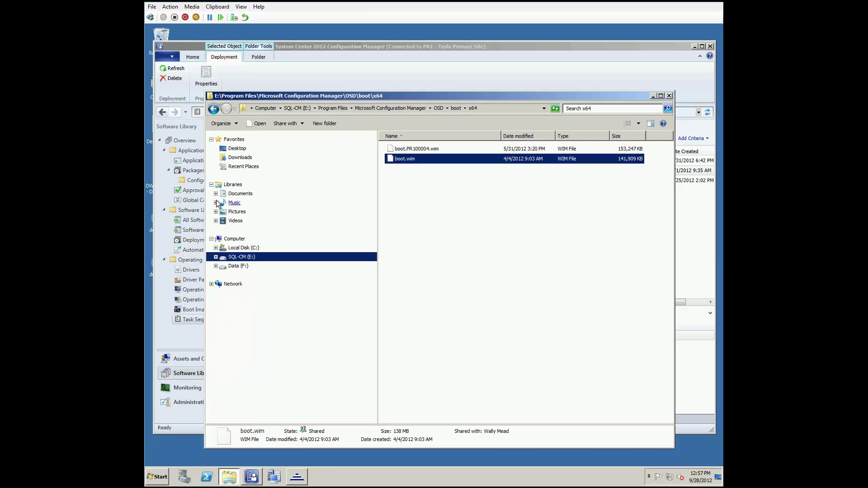
left_click(216, 267)
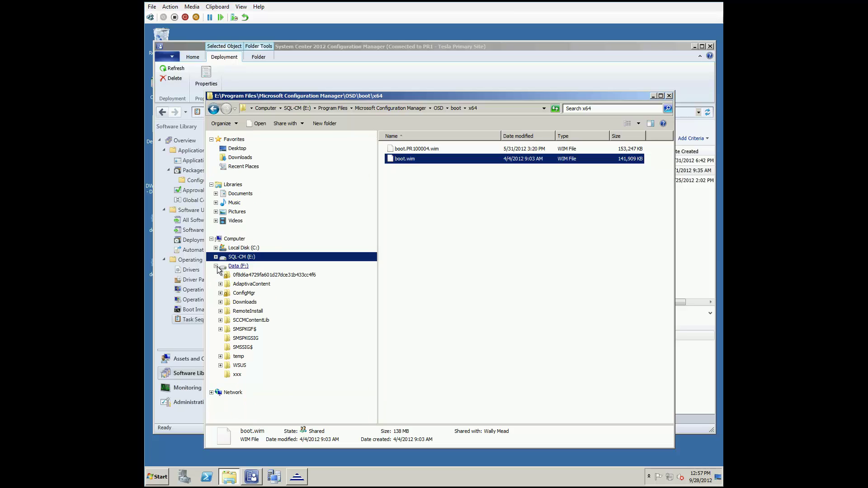
left_click(221, 293)
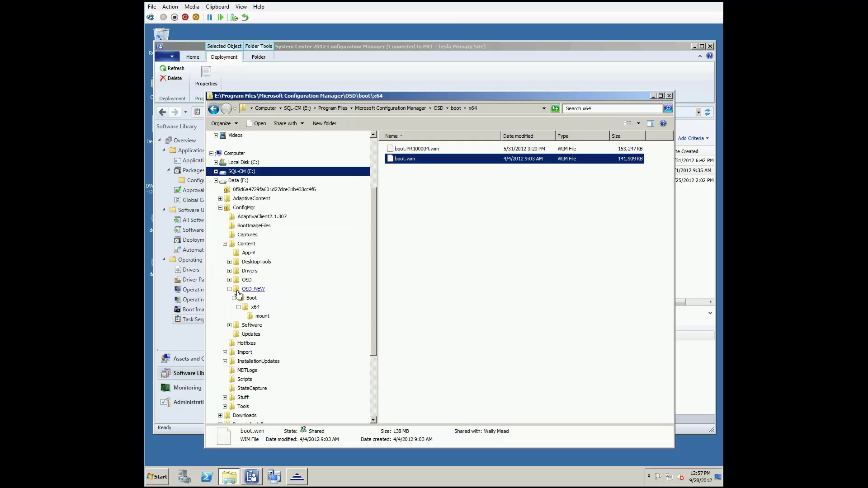
left_click(238, 291)
left_click(248, 299)
left_click(254, 308)
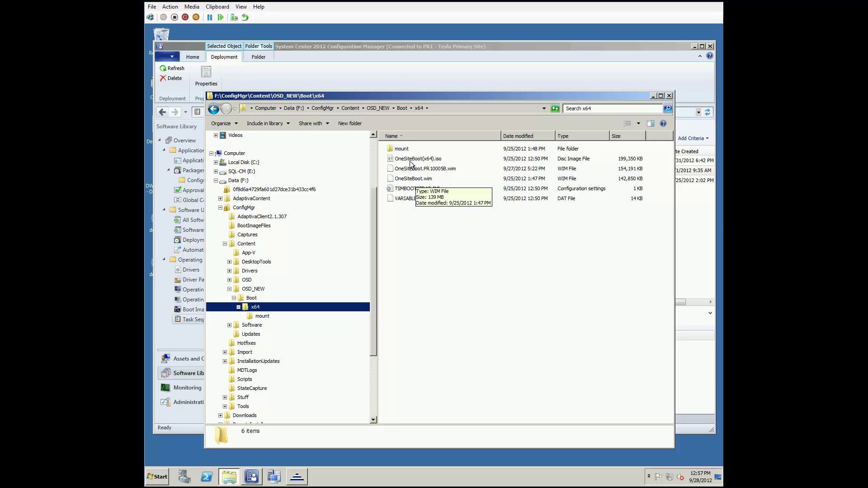
View OneSiteBootImage(x64) under Boot Images, return to Task Sequences, then bring up the Boot\x64 folder
left_click(389, 48)
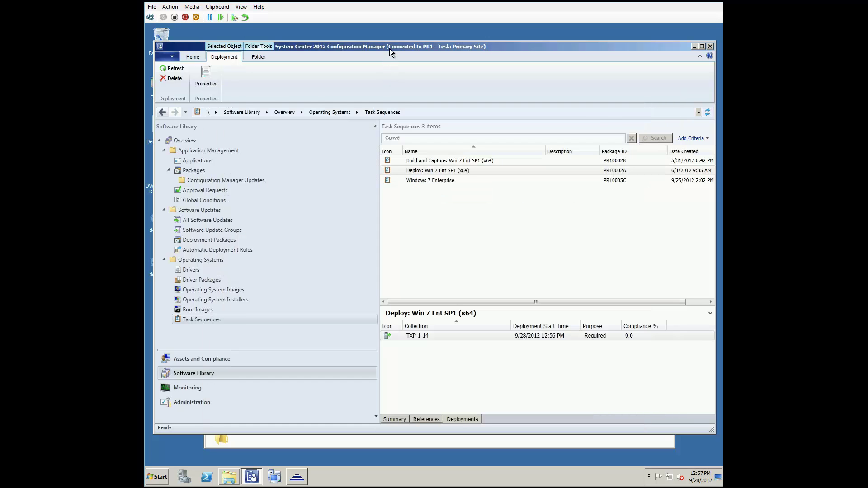
left_click(220, 310)
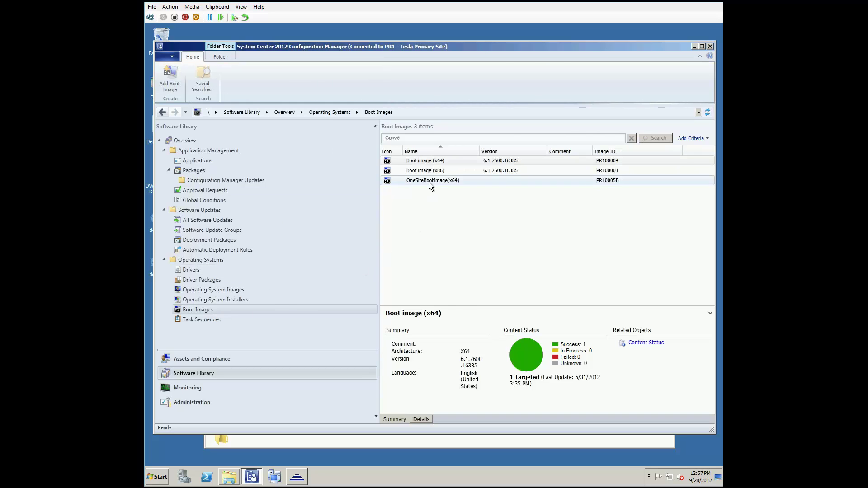
left_click(429, 181)
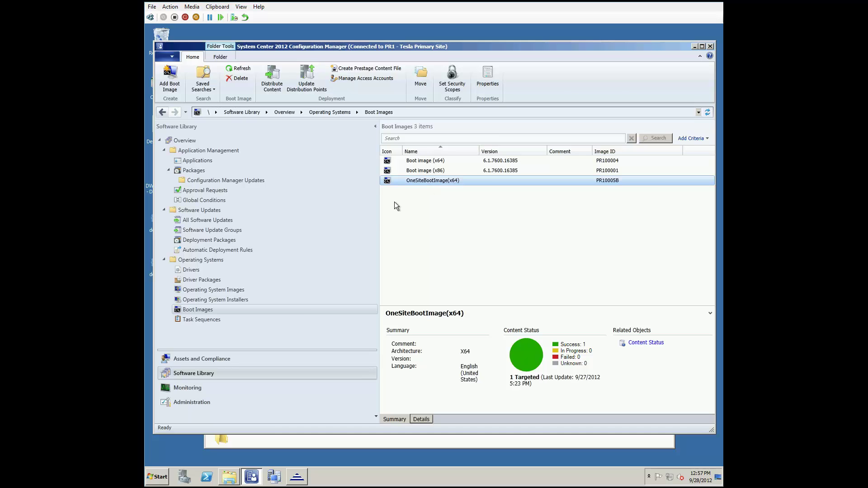
left_click(238, 320)
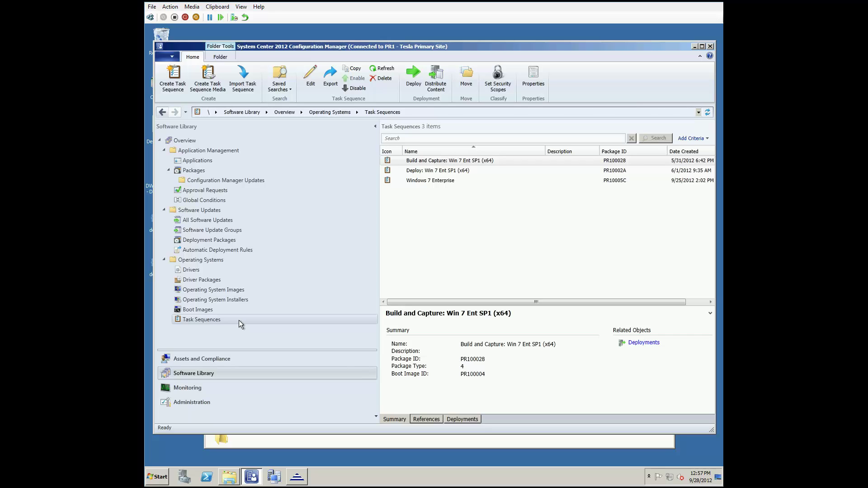
right_click(240, 321)
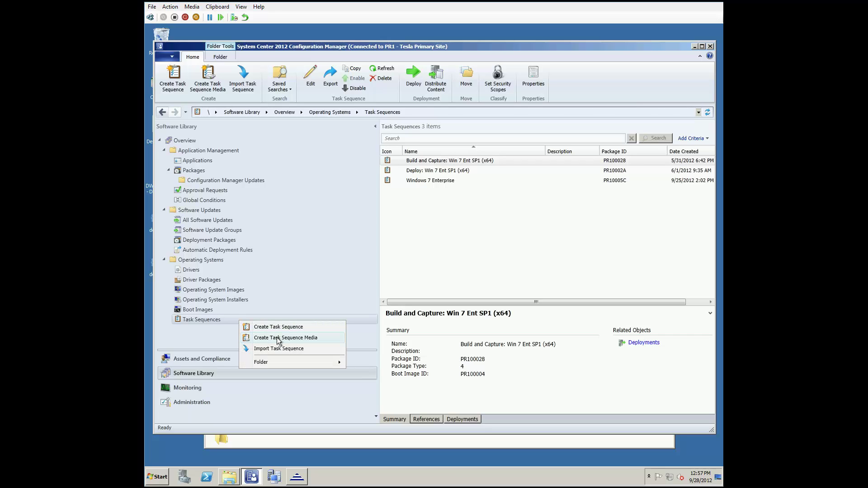
left_click(235, 478)
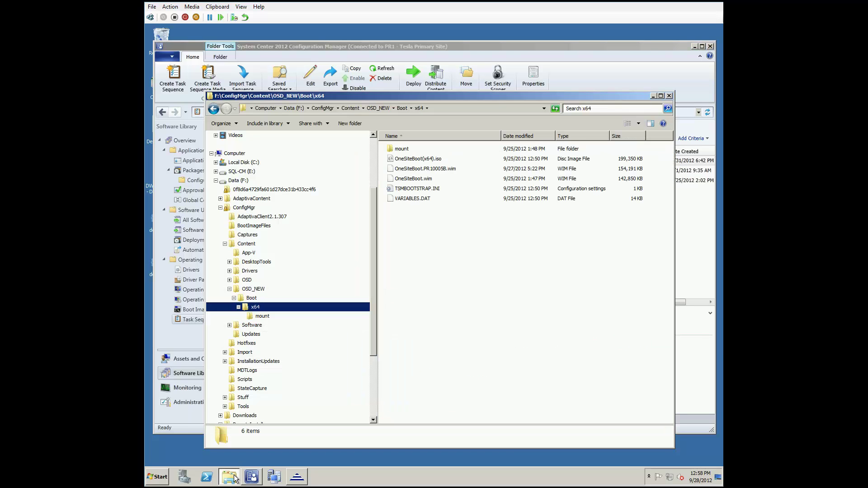
Open OneSiteBoot(x64).iso in 7-Zip at SMS\DATA and select TSMBOOTSTRAP.INI and VARIABLES.DAT for copying
right_click(436, 160)
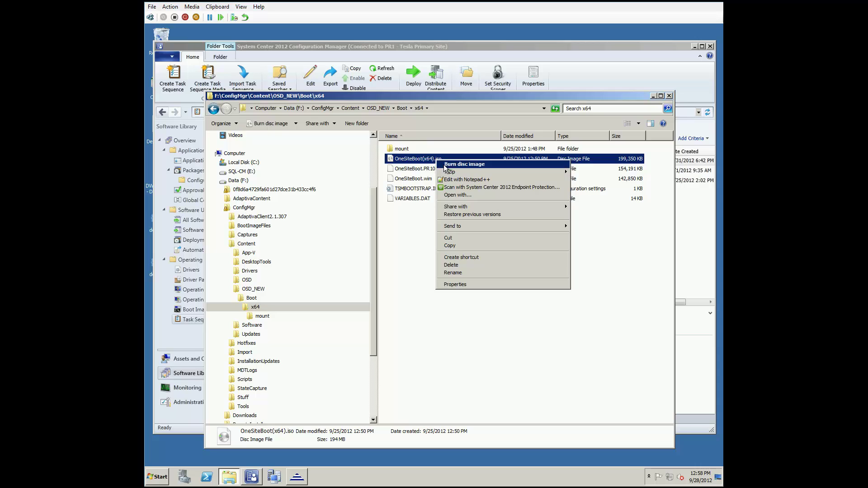
mouse_move(465, 172)
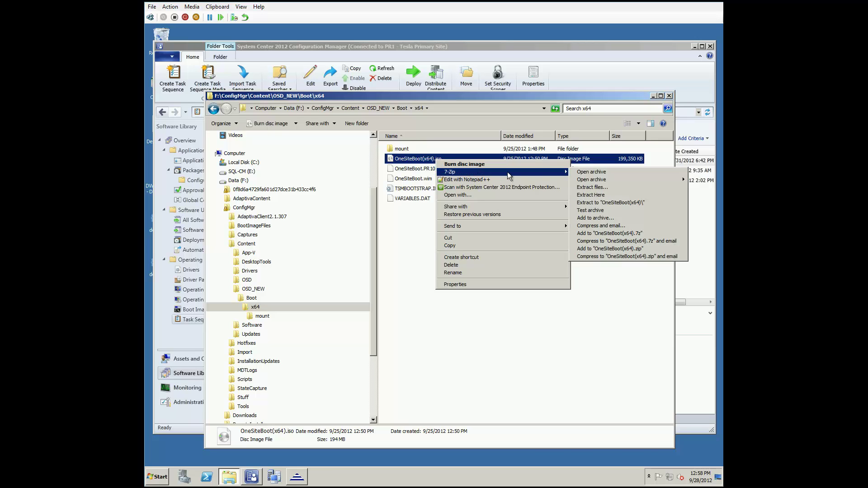
left_click(582, 173)
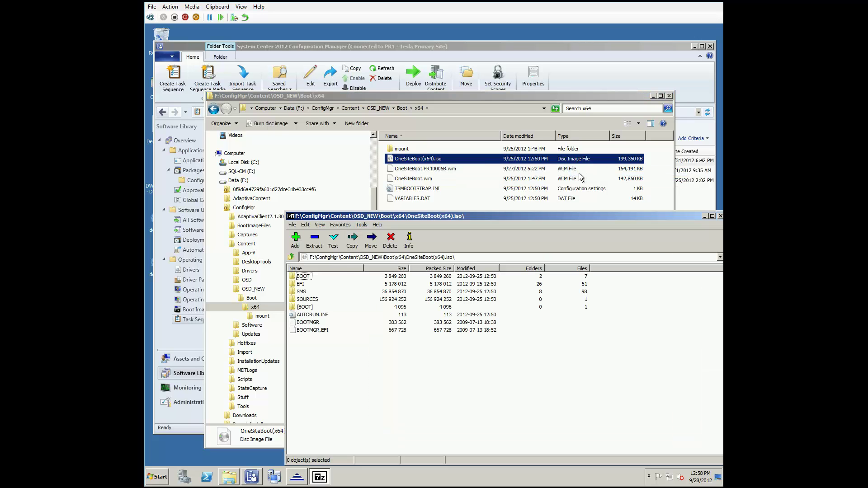
double_click(307, 291)
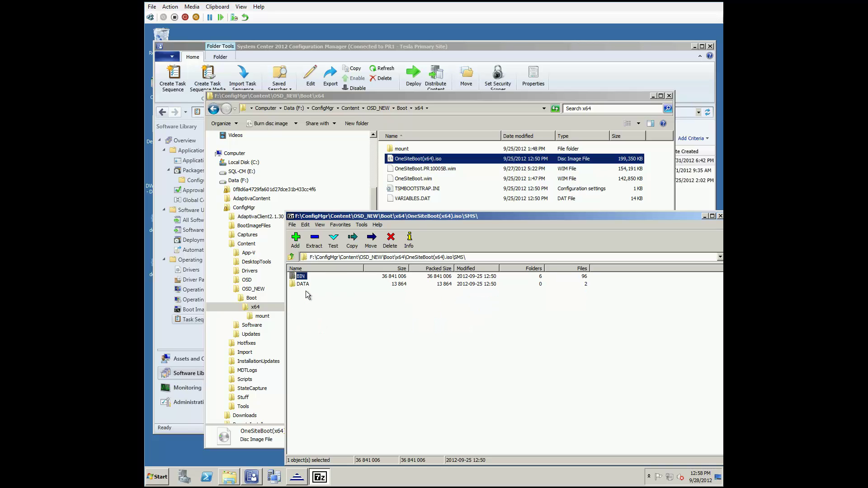
double_click(306, 284)
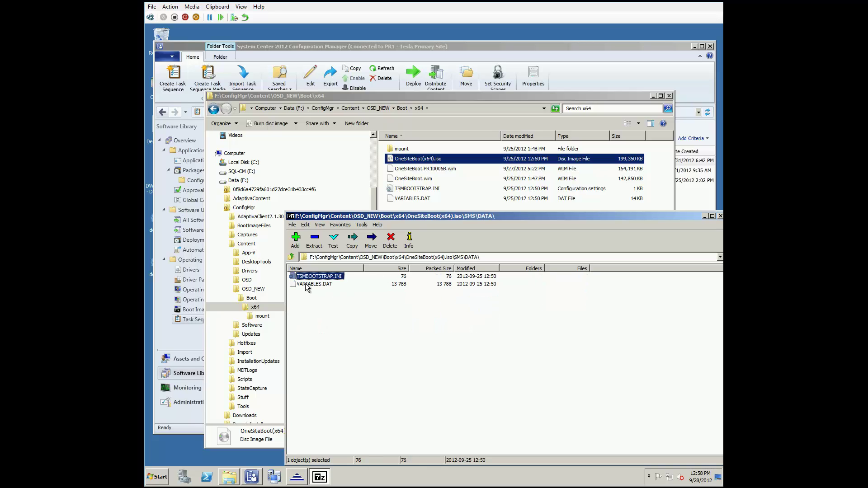
left_click(306, 285, "shift")
right_click(332, 283)
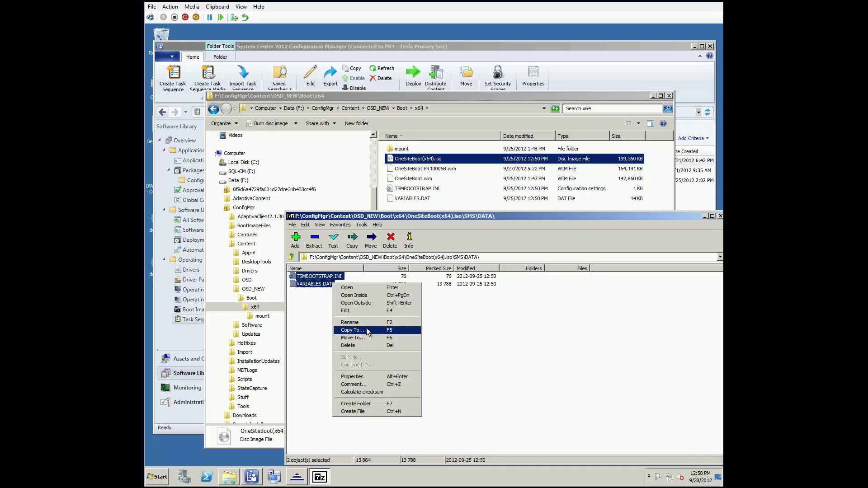
double_click(290, 216)
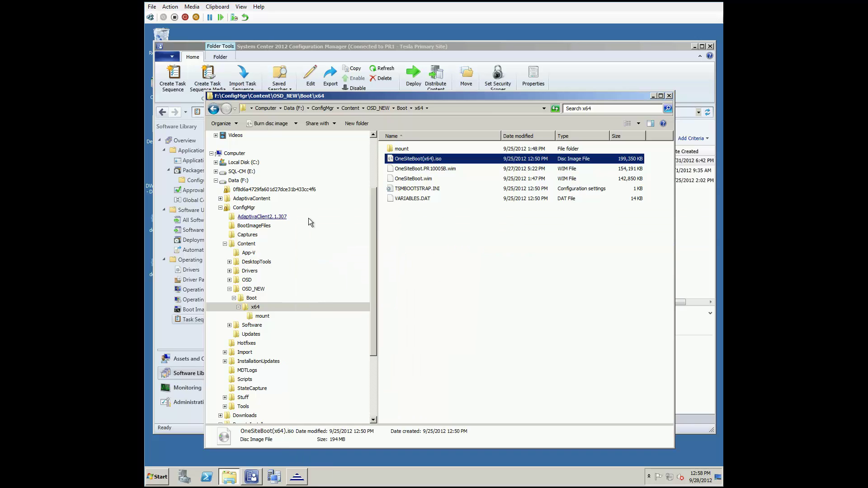
left_click(419, 199)
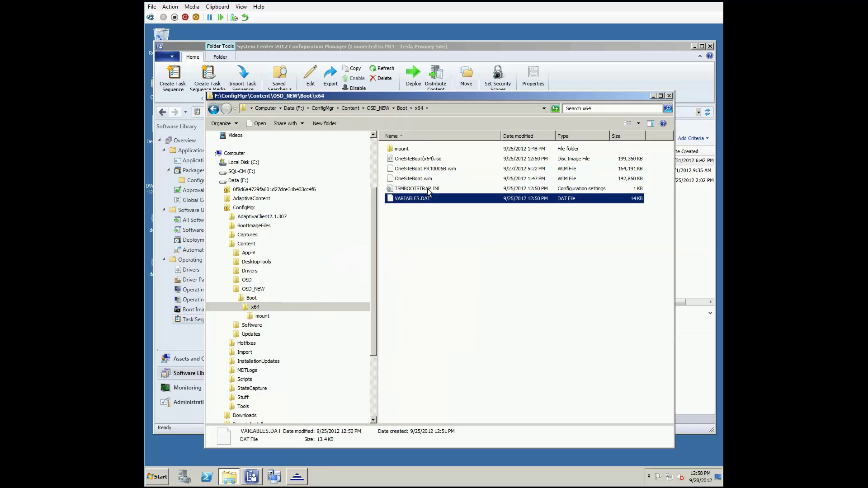
left_click(427, 189, "shift")
left_click(421, 169)
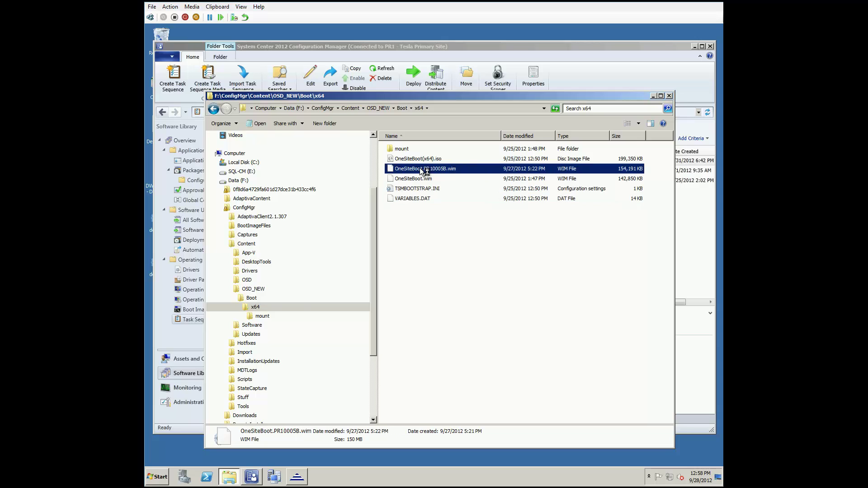
left_click(412, 179)
right_click(412, 179)
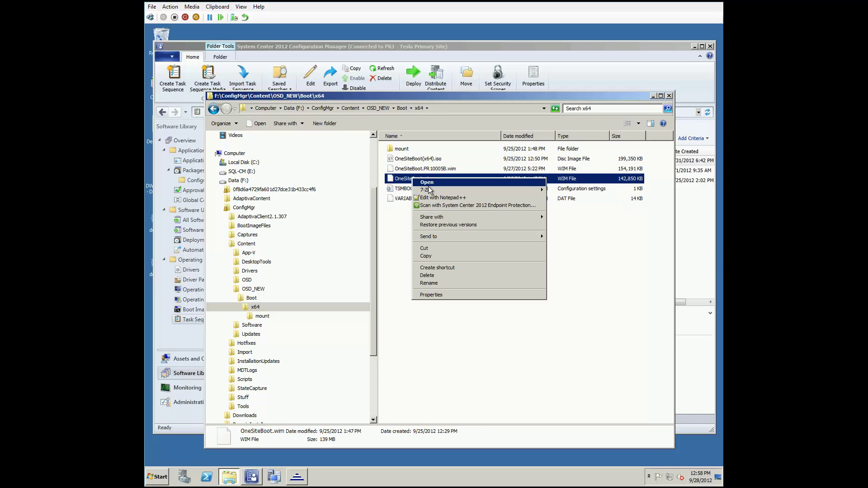
mouse_move(429, 190)
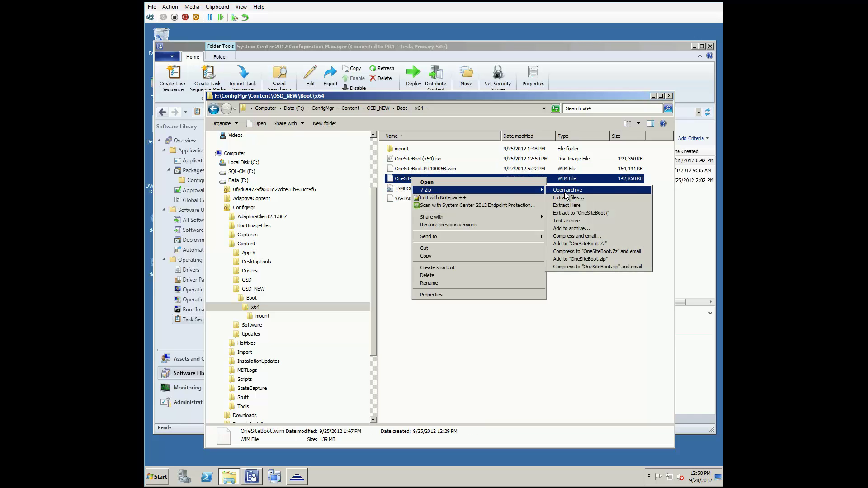
left_click(565, 190)
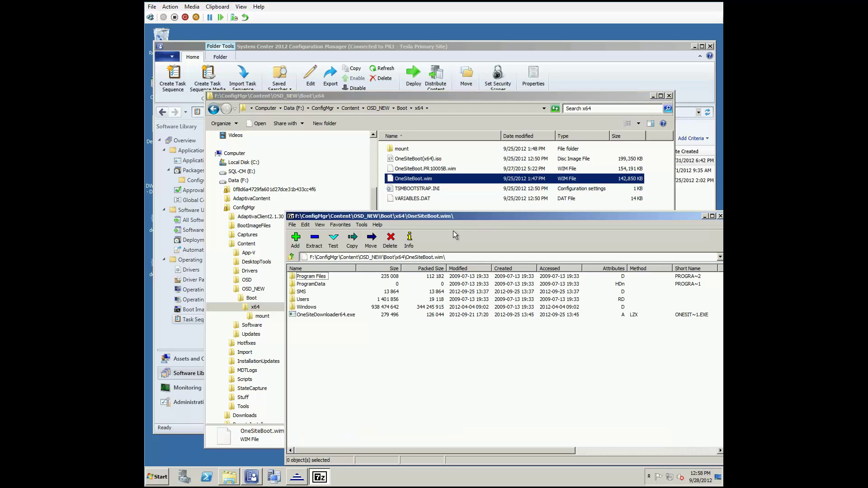
double_click(302, 292)
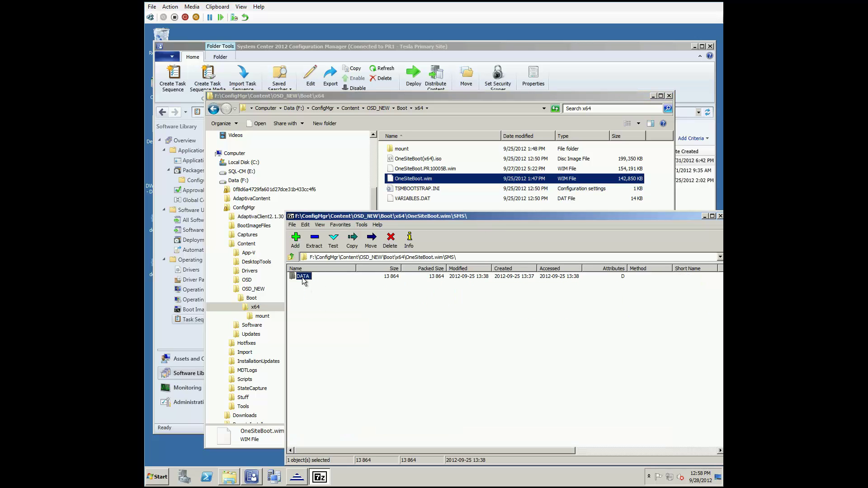
double_click(303, 277)
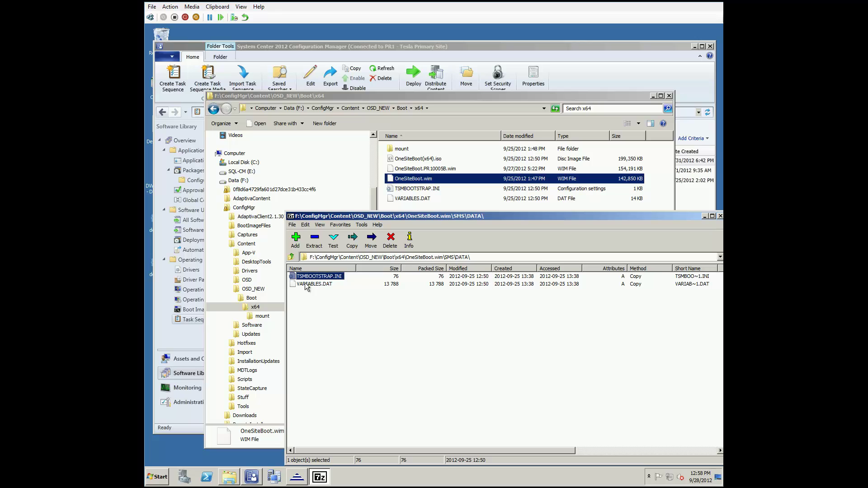
left_click(291, 257)
left_click(291, 257)
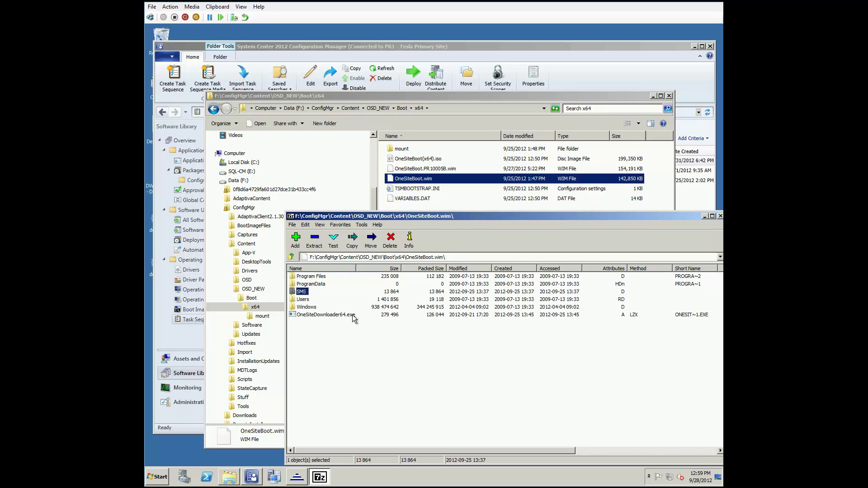
left_click(158, 478)
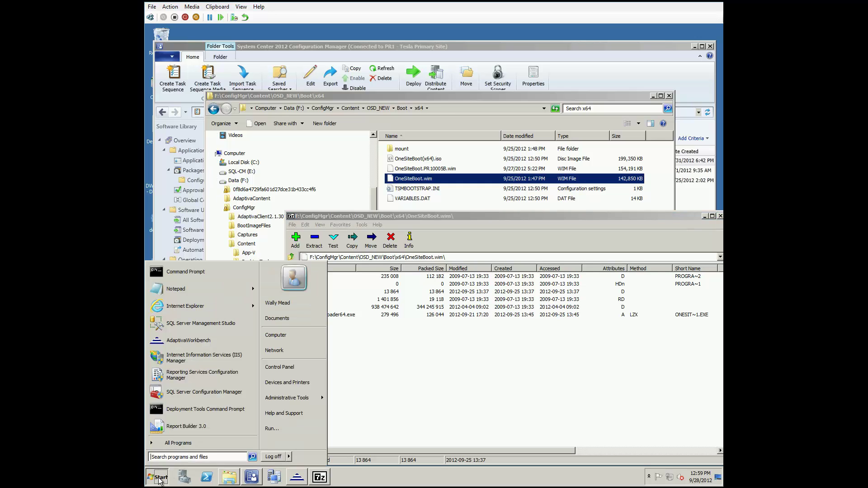
left_click(177, 443)
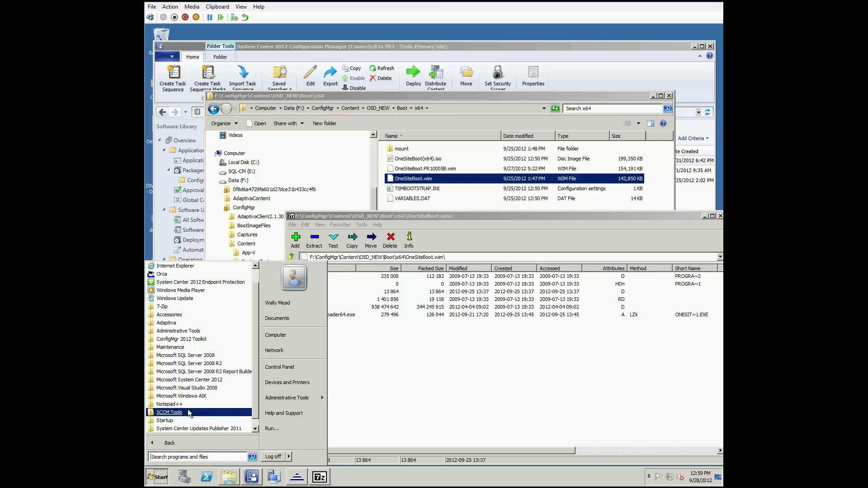
left_click(185, 396)
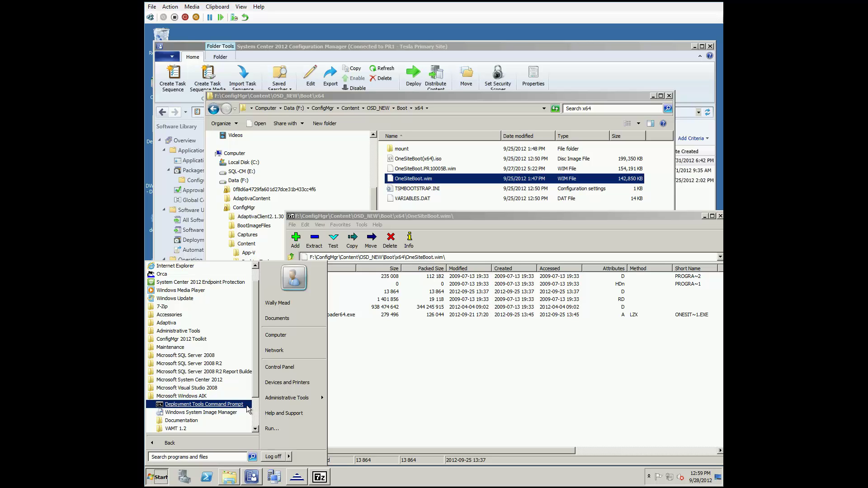
left_click(720, 216)
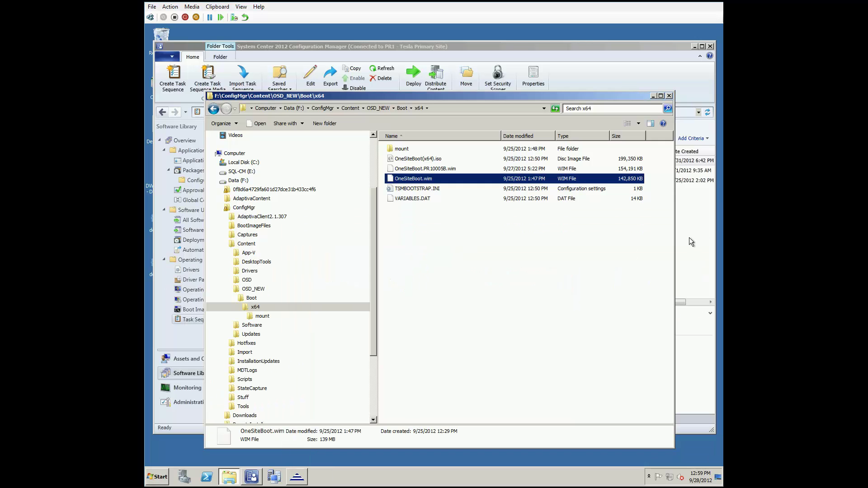
Check command support on the Customization tab of OneSiteBootImage(x64) properties, then close them
left_click(652, 96)
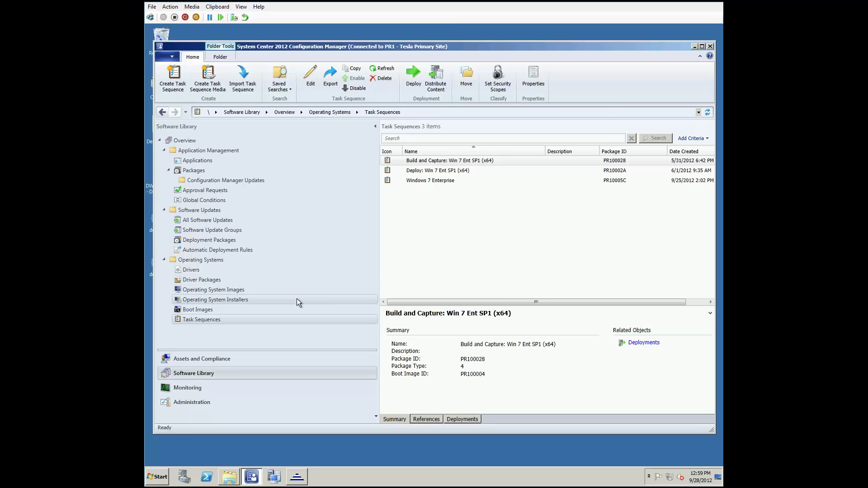
left_click(258, 309)
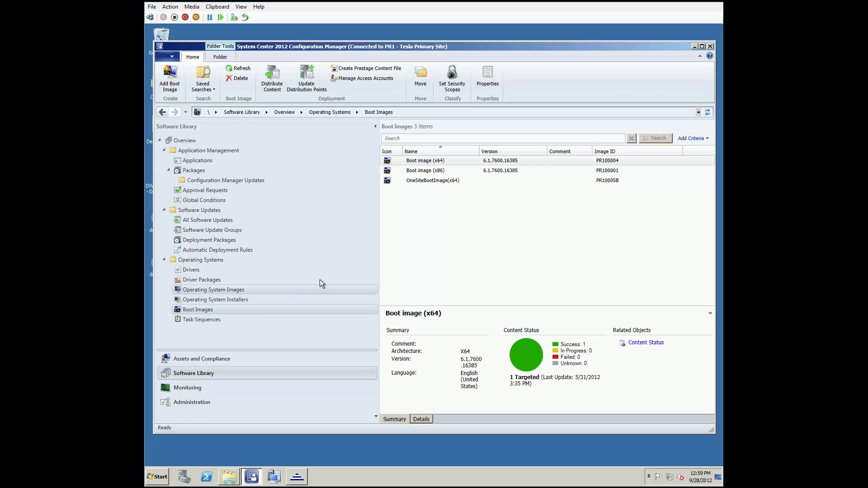
left_click(415, 180)
right_click(414, 180)
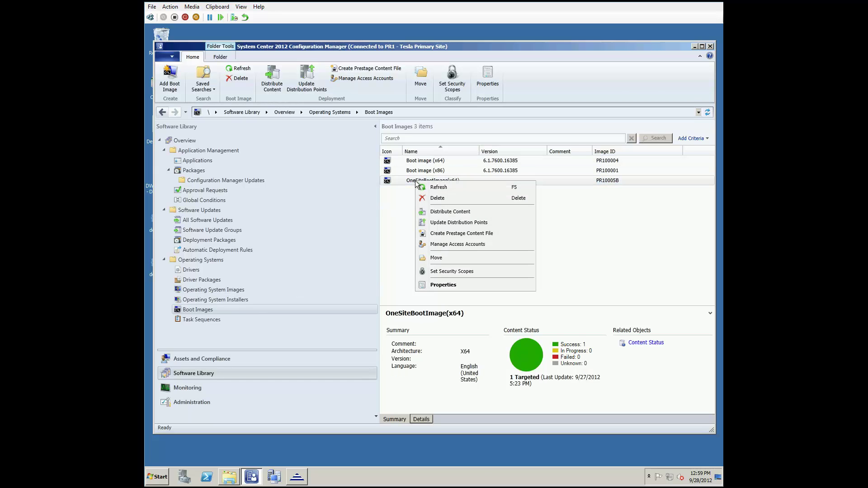
left_click(452, 286)
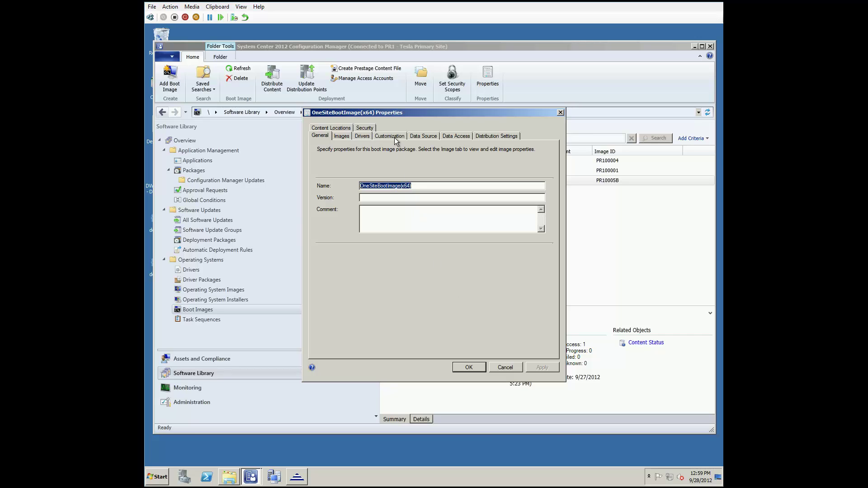
left_click(392, 136)
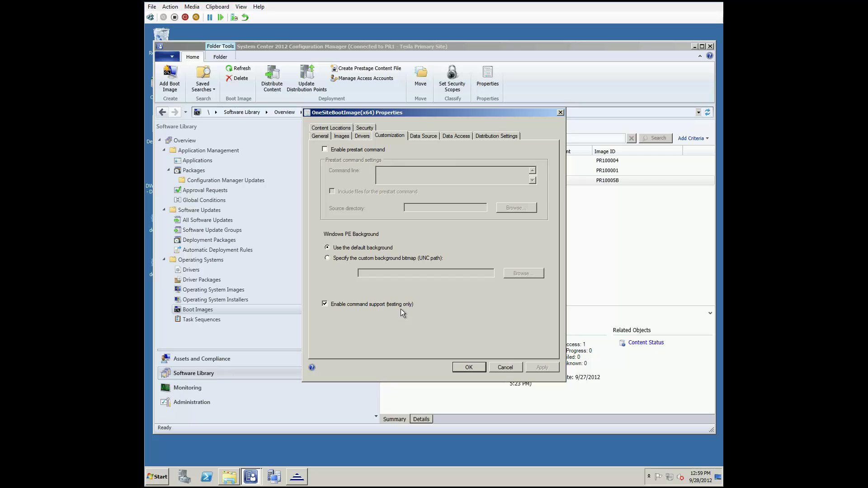
left_click(460, 368)
left_click(266, 321)
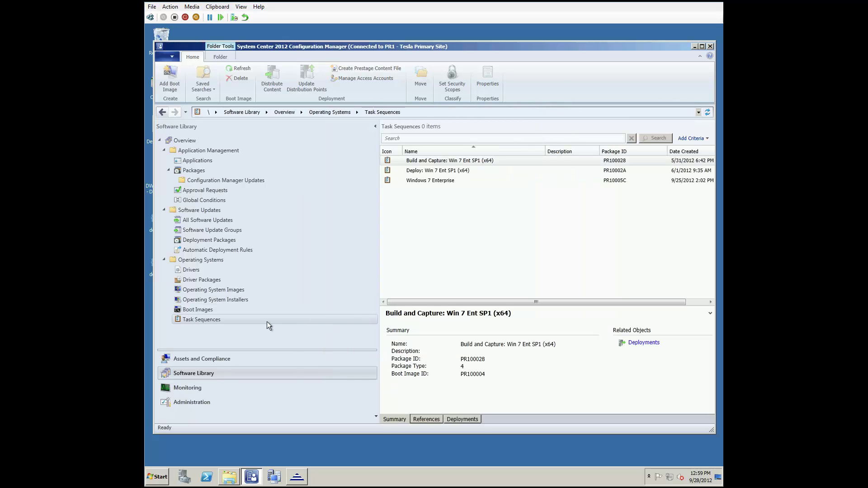
left_click(414, 175)
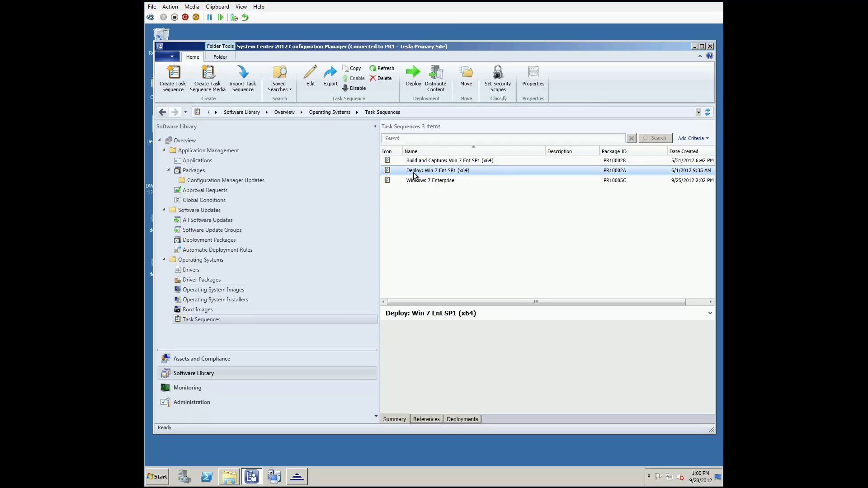
right_click(414, 175)
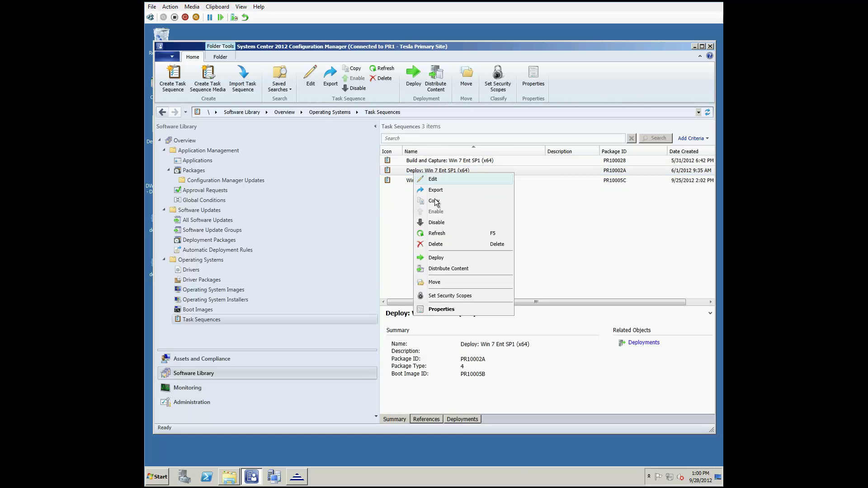
left_click(441, 310)
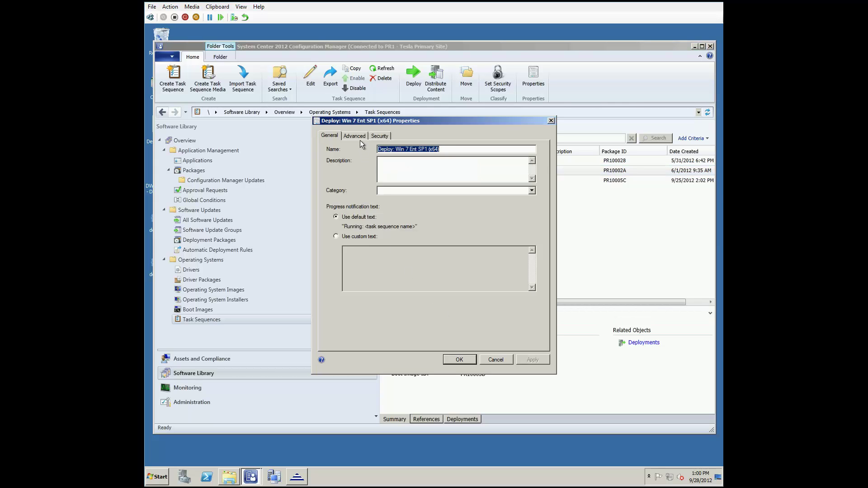
left_click(355, 136)
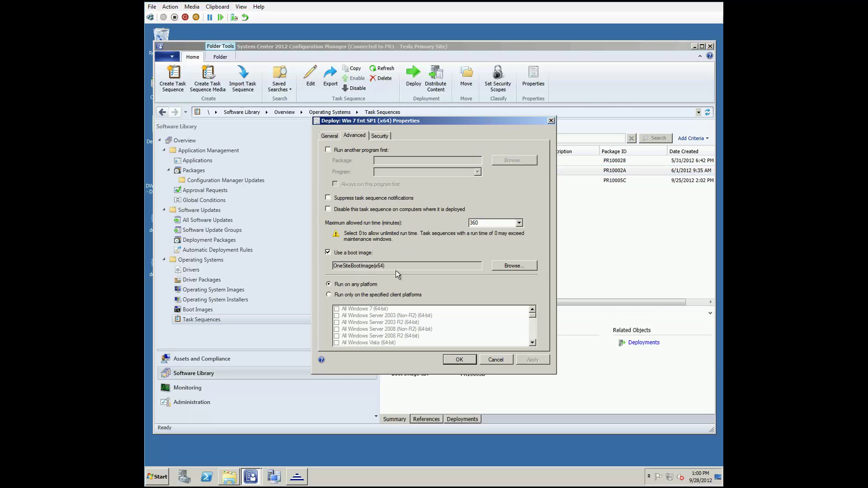
left_click(506, 266)
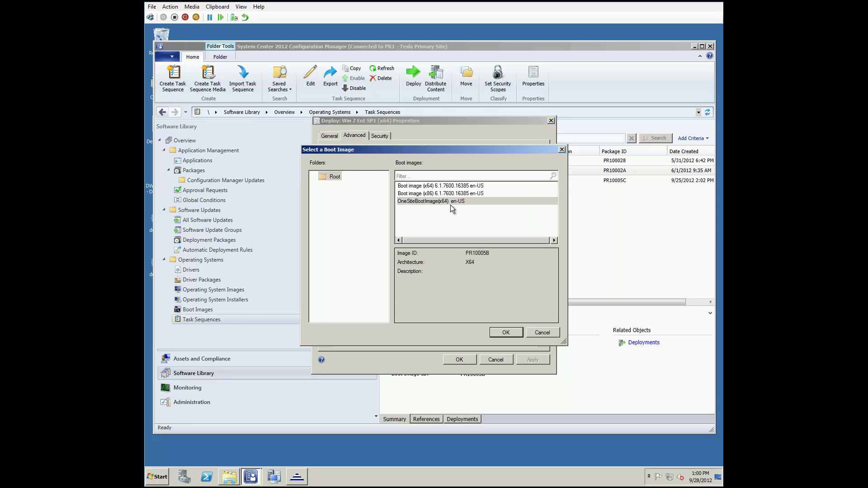
left_click(536, 332)
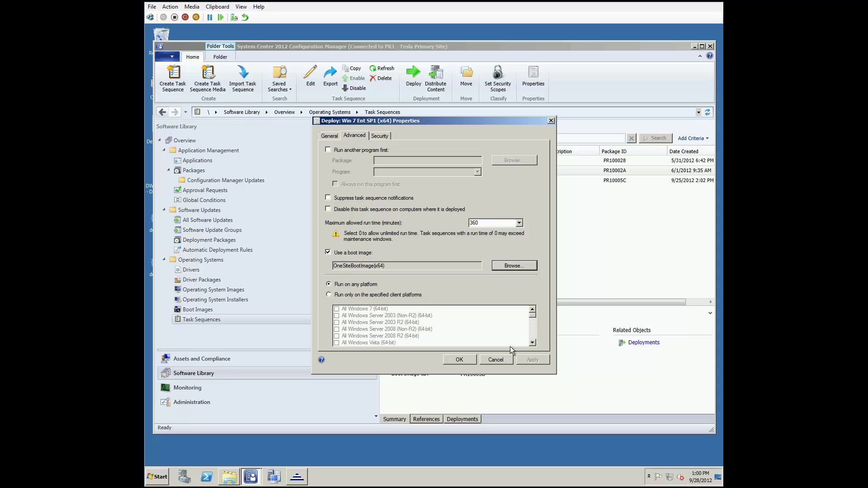
left_click(504, 358)
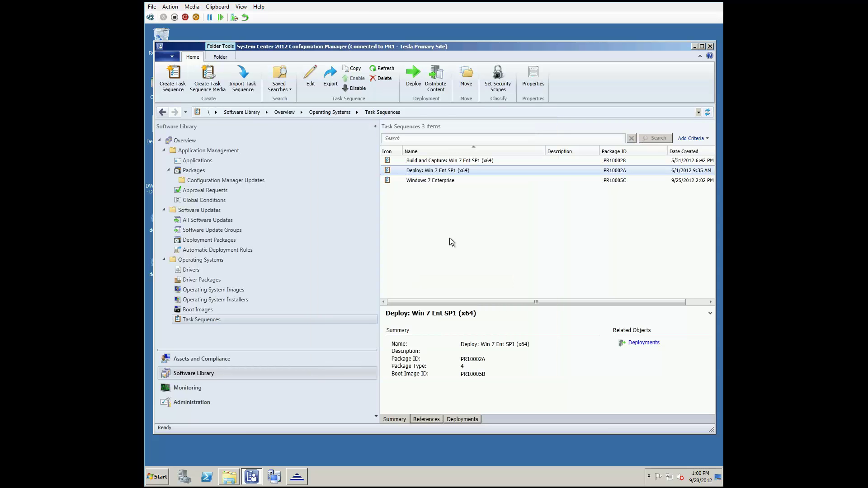
right_click(431, 171)
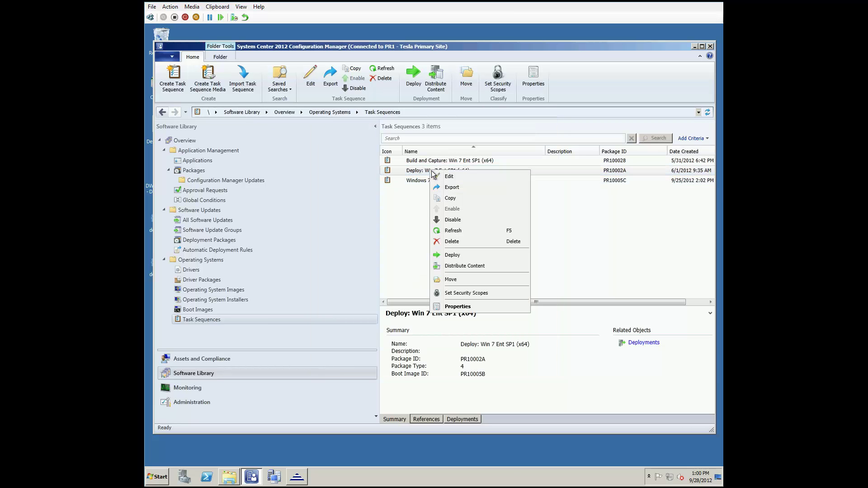
left_click(441, 177)
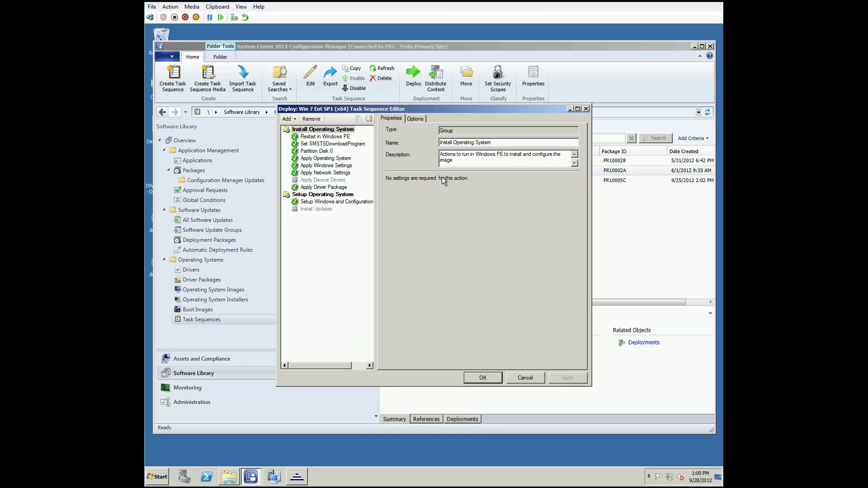
left_click(357, 144)
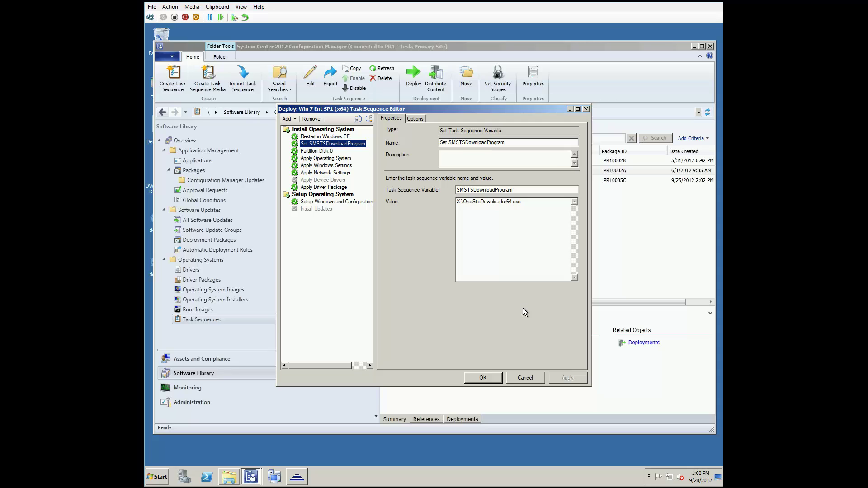
left_click(525, 376)
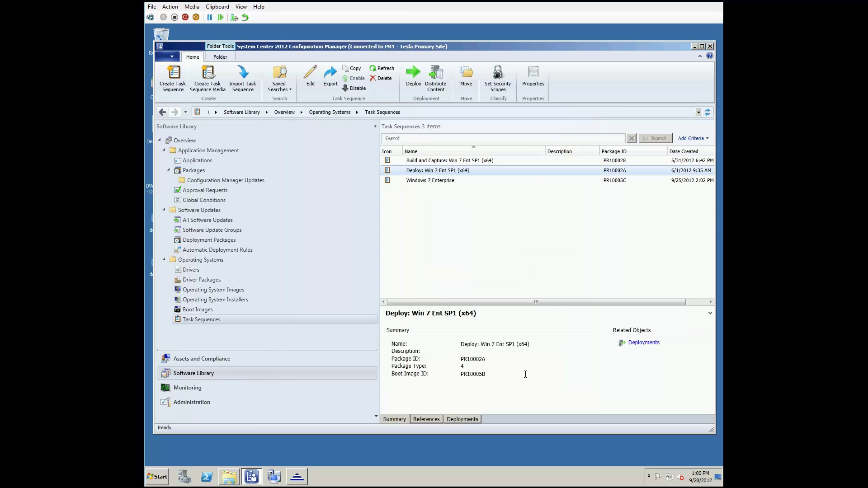
Open the One Site - Package Perspective in Adaptiva Workbench
left_click(300, 481)
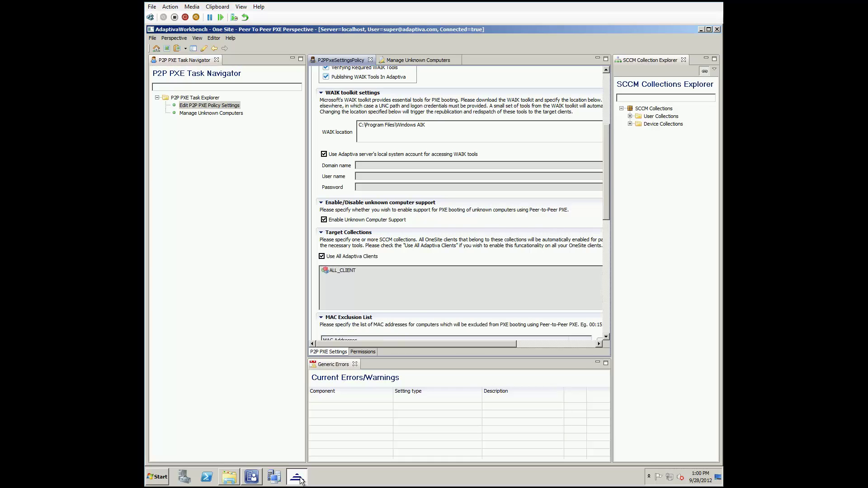
left_click(157, 50)
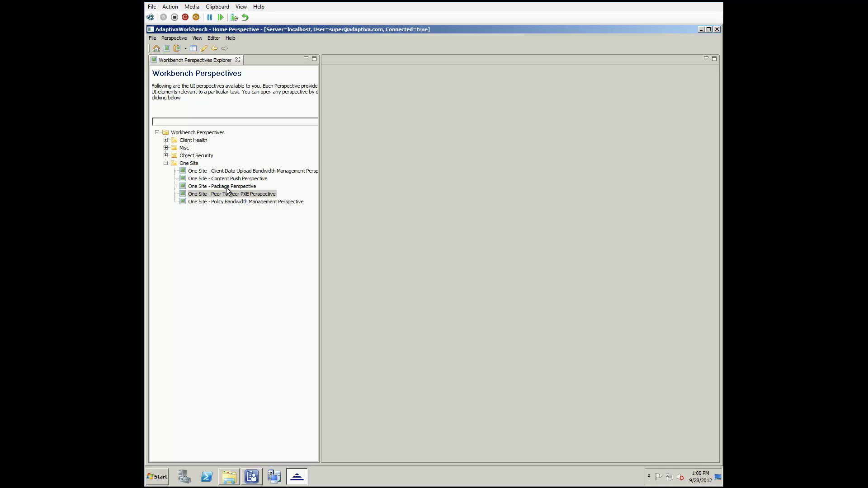
double_click(227, 187)
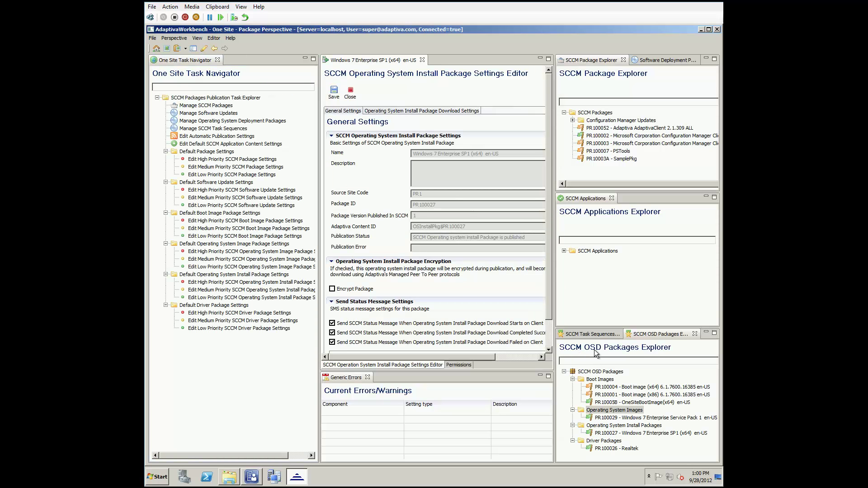
Check the publish state of the boot image, Windows 7 image, install and Realtek driver packages
left_click(628, 403)
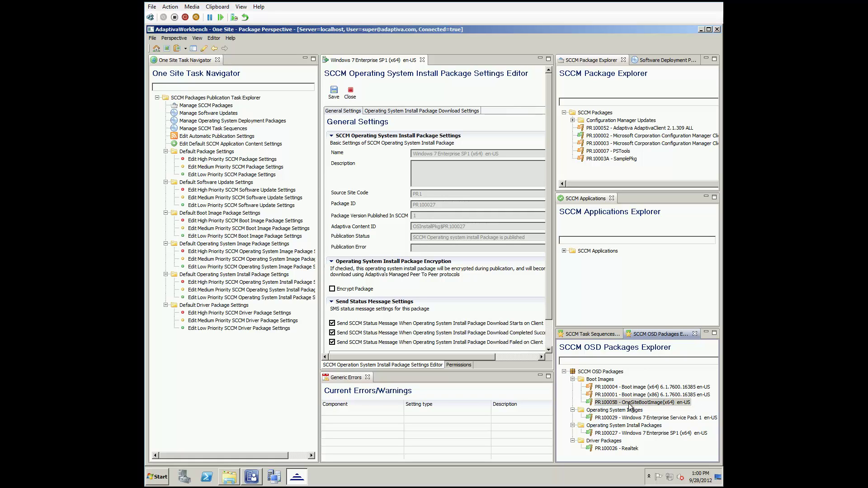
left_click(631, 417)
left_click(632, 433)
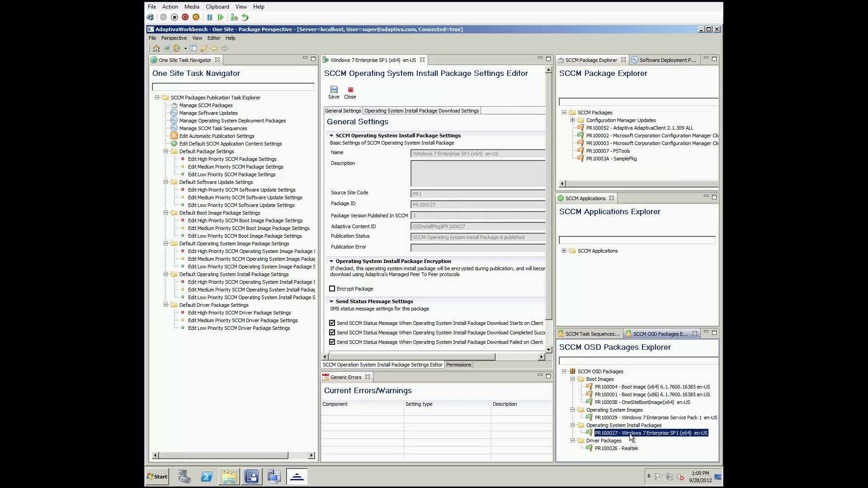
right_click(620, 448)
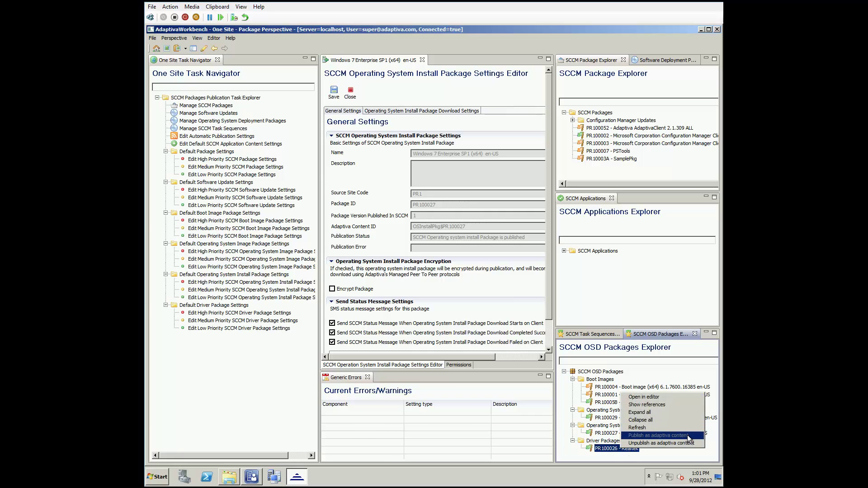
left_click(587, 449)
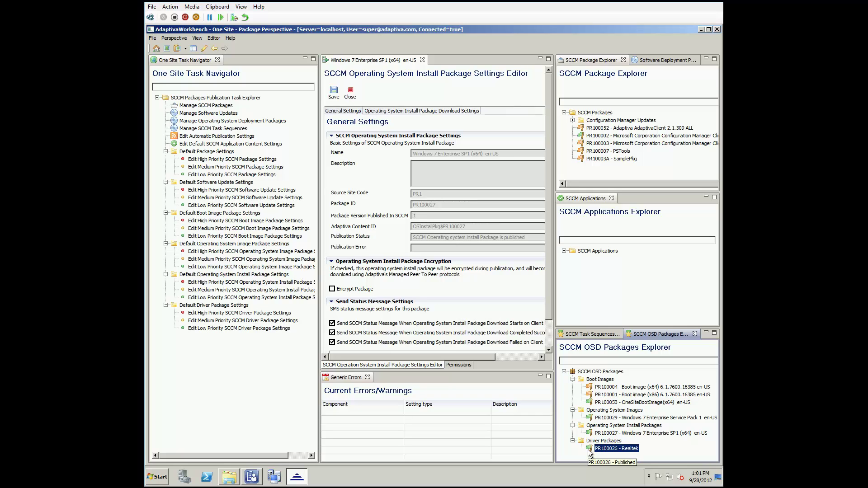
Show the References tab of Deploy: Win 7 Ent SP1 (x64) and shorten the console window
left_click(252, 477)
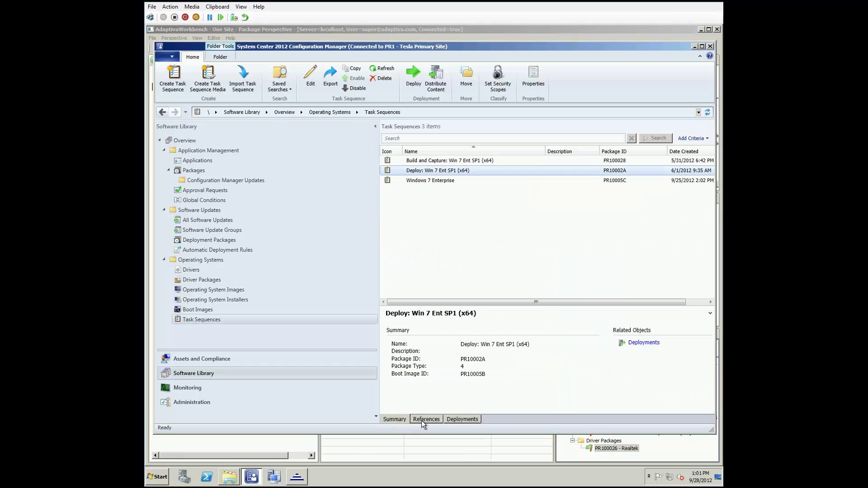
left_click(421, 420)
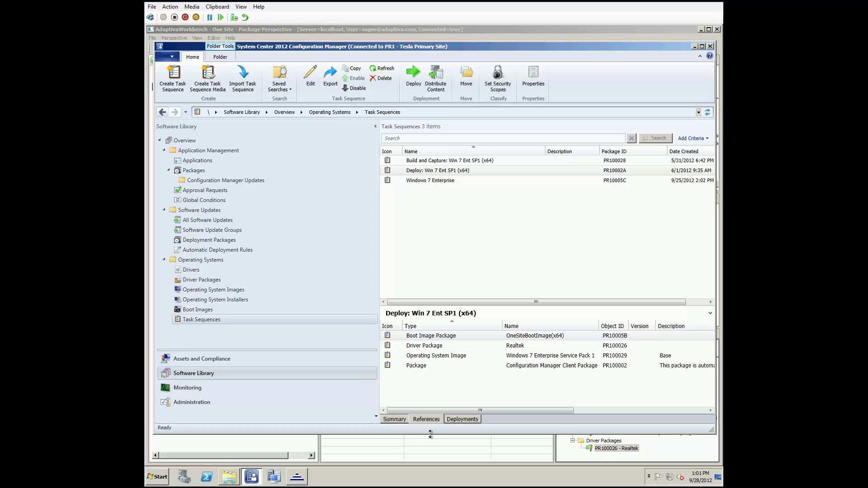
left_click_drag(430, 434, 430, 395)
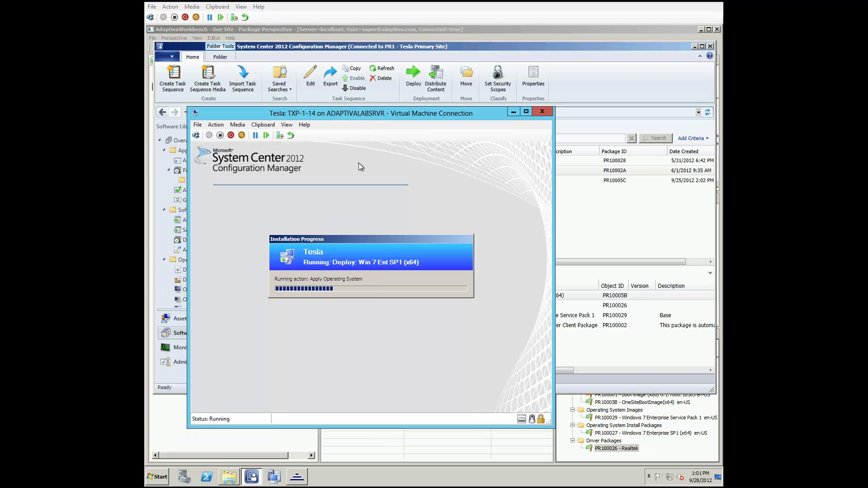
Open a command prompt with F8 in the deploying VM and move the progress box aside
key("F8")
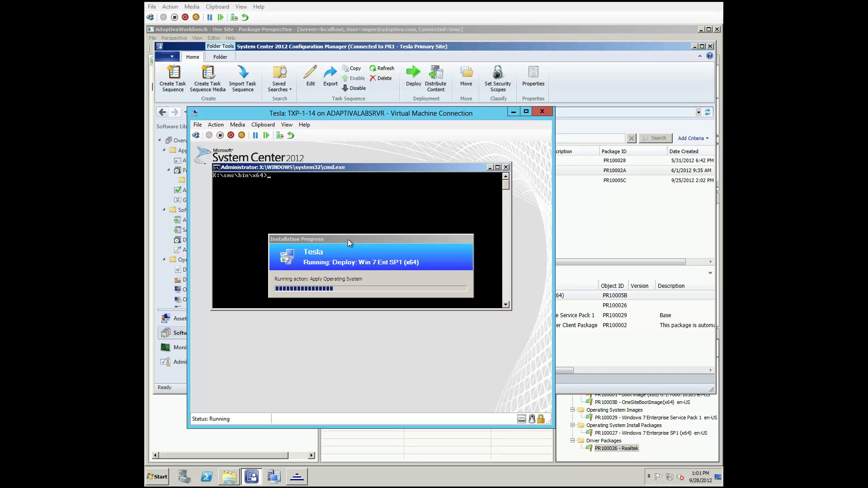
left_click_drag(348, 239, 338, 325)
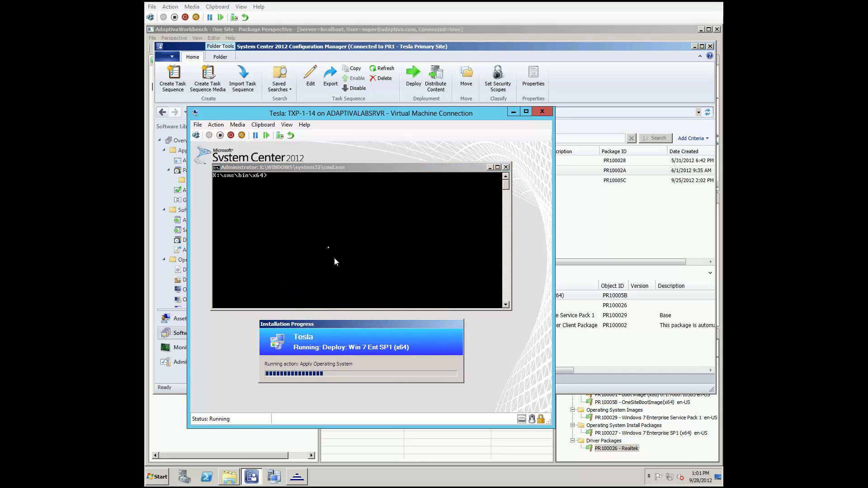
left_click(330, 172)
Run cd\ and dir to list X:, then type notepad onbesitedownloader64.log
type("cd")
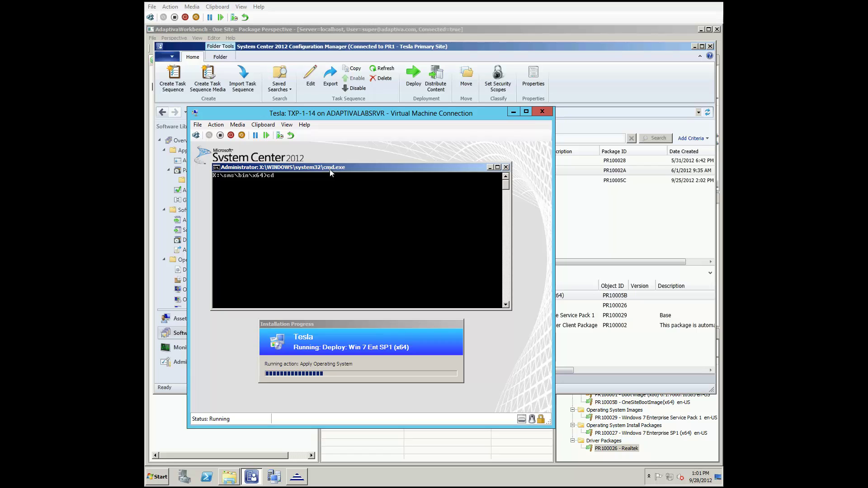
type("\\")
key("Return")
type("dir")
key("Return")
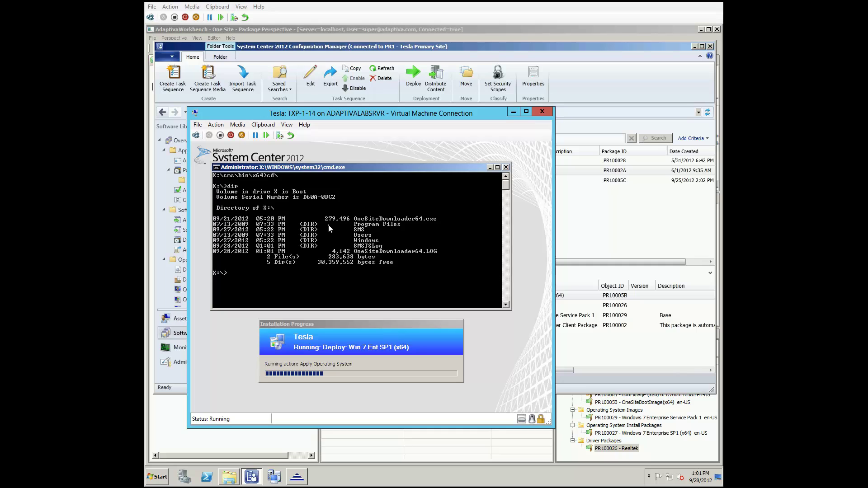
type("notepad")
type(" onb")
type("es")
type("ite")
type("downloader")
type("64.log")
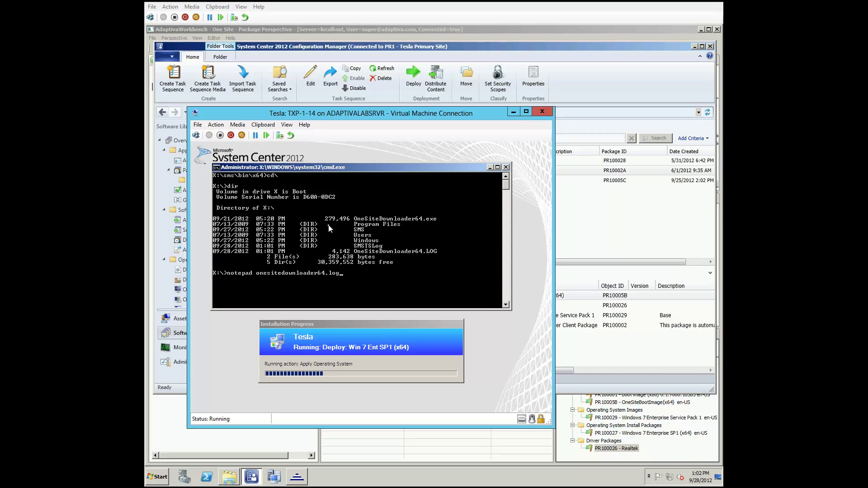
key("Return")
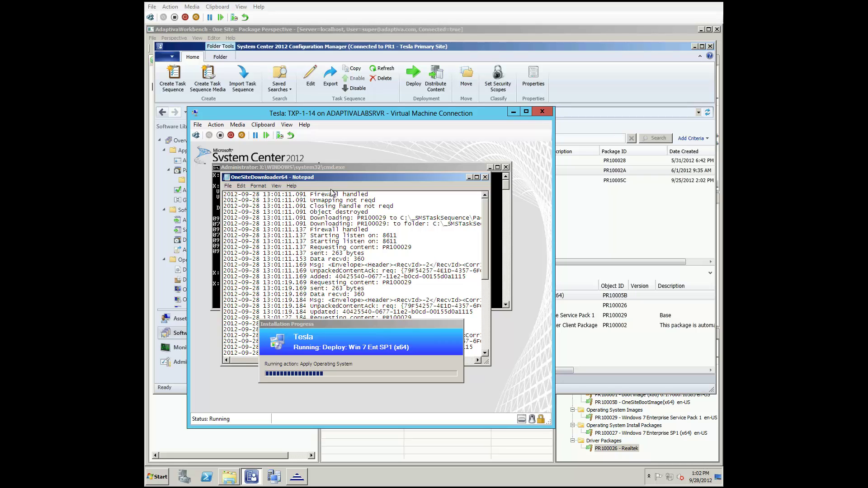
left_click_drag(310, 178, 296, 149)
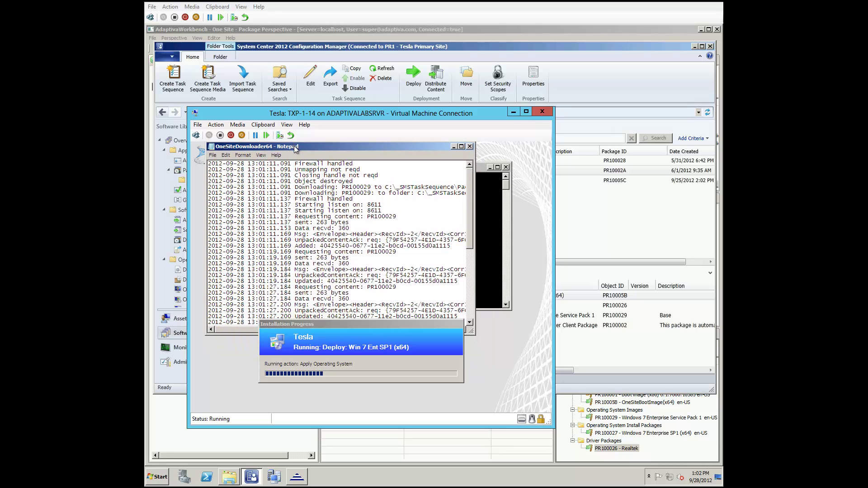
double_click(295, 149)
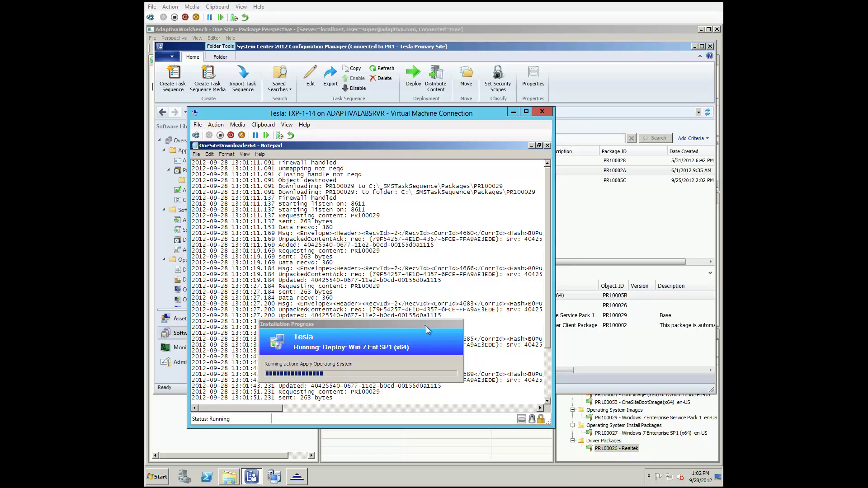
left_click_drag(424, 325, 370, 261)
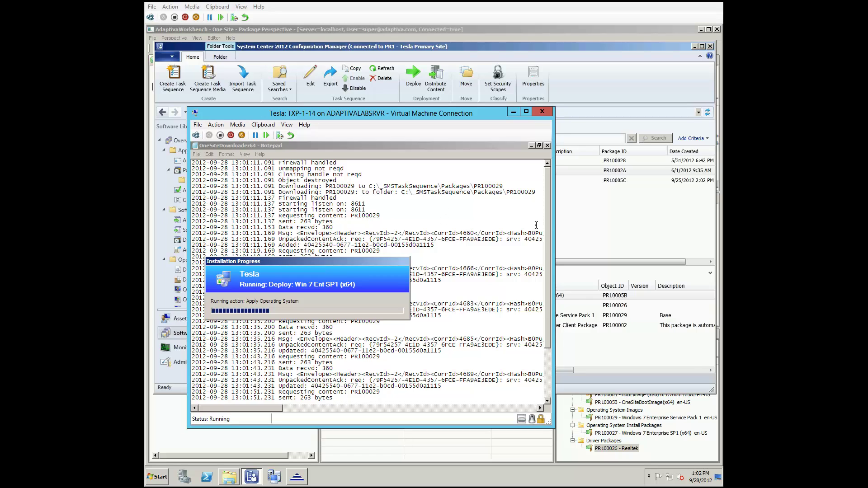
left_click_drag(548, 223, 548, 270)
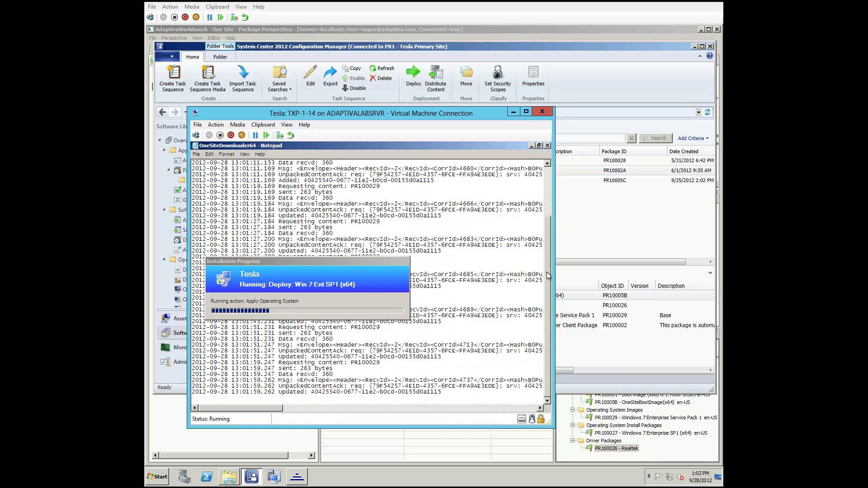
left_click(548, 146)
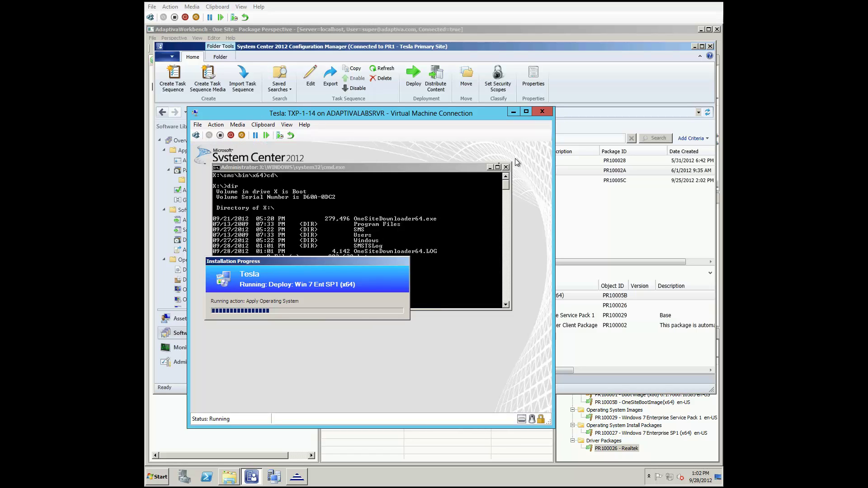
Close the cmd.exe window inside TXP-1-14 so the task sequence can finish at the Windows 7 logon screen
left_click(505, 168)
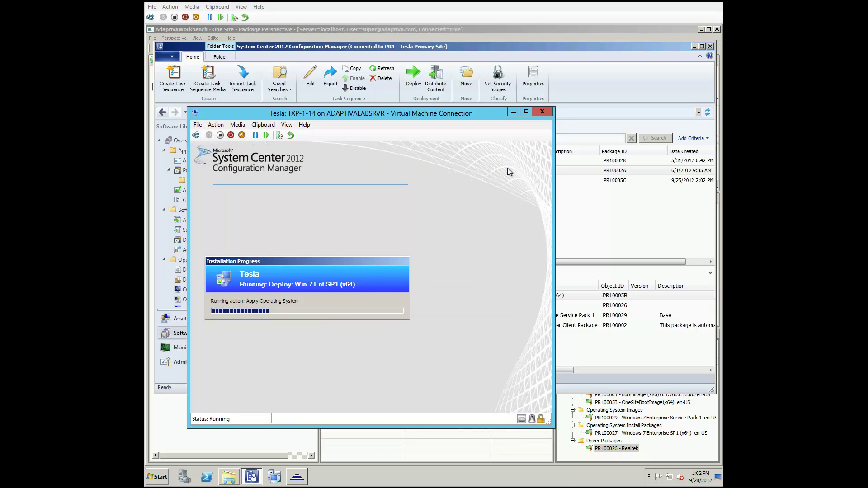